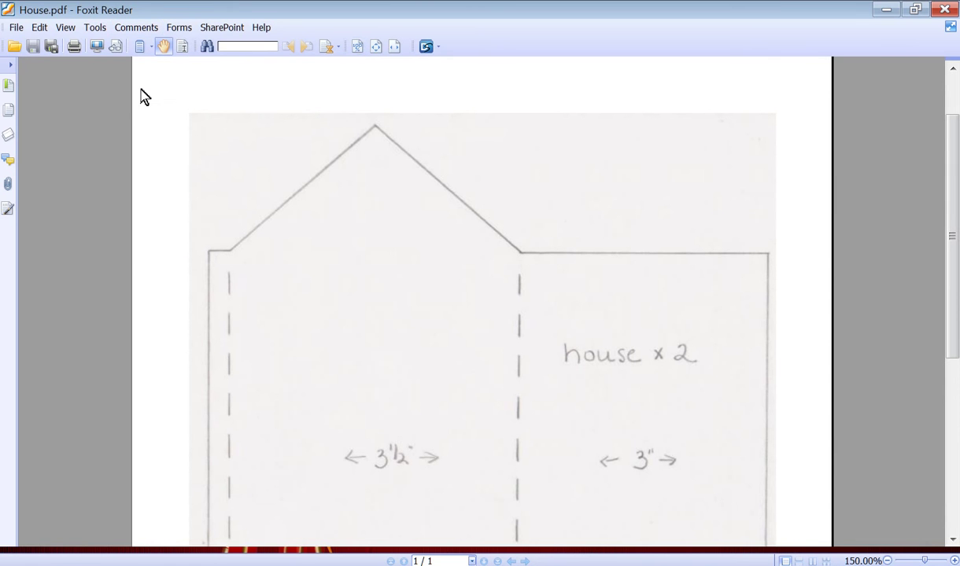
# Set the zoom of the House.pdf page to actual size
pyautogui.click(66, 28)
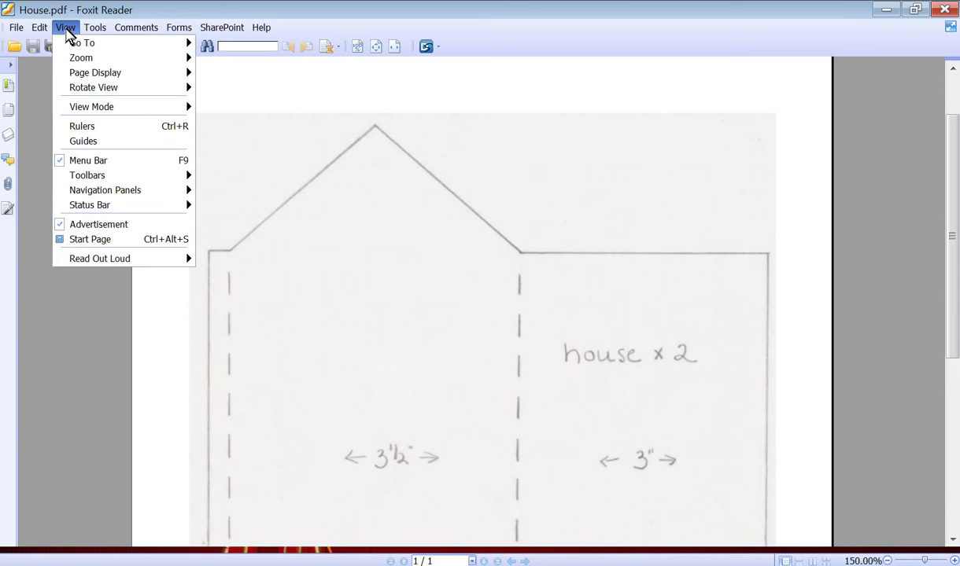
pyautogui.moveTo(75, 59)
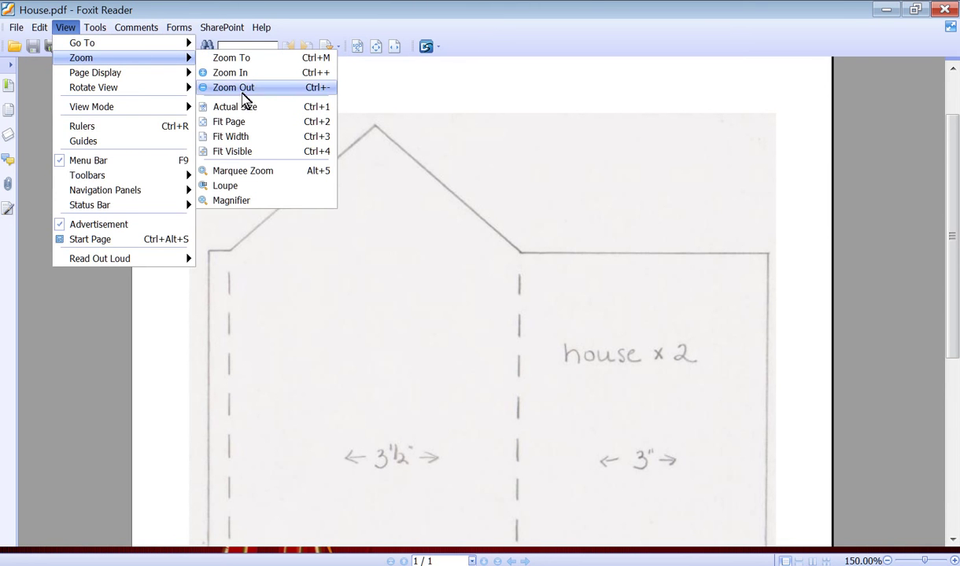
pyautogui.click(246, 113)
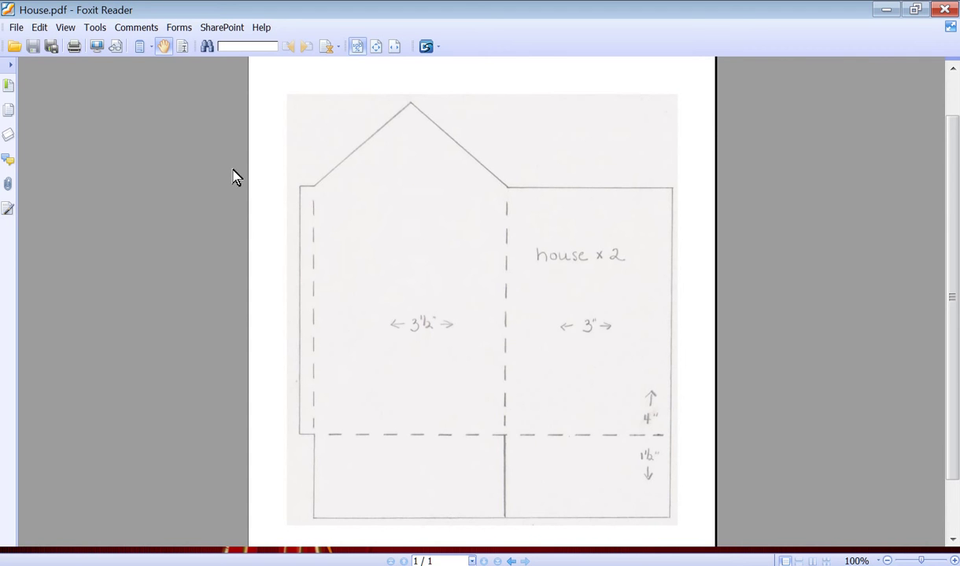
# Copy the whole house template page to the clipboard with the SnapShot tool and close the PDF reader
pyautogui.click(94, 30)
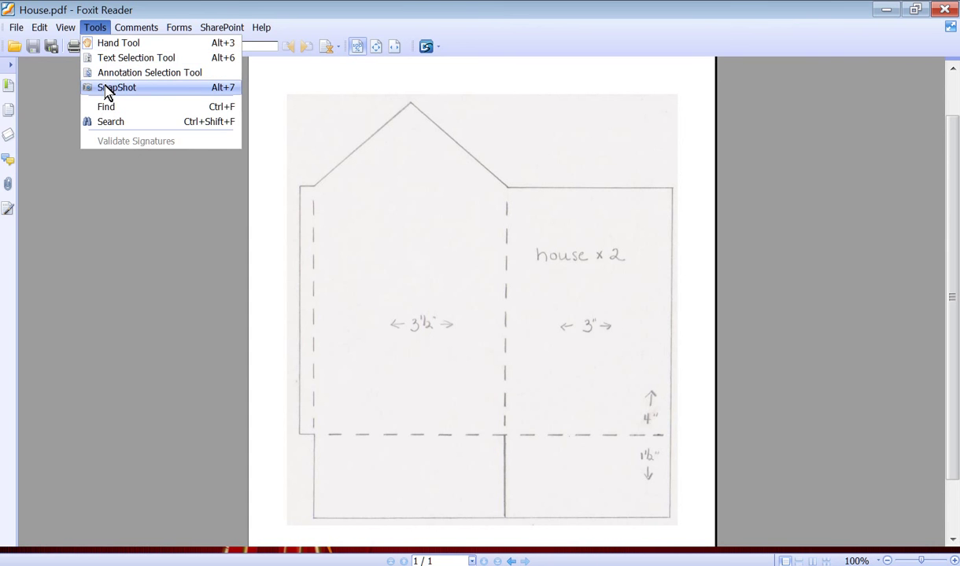
pyautogui.click(107, 89)
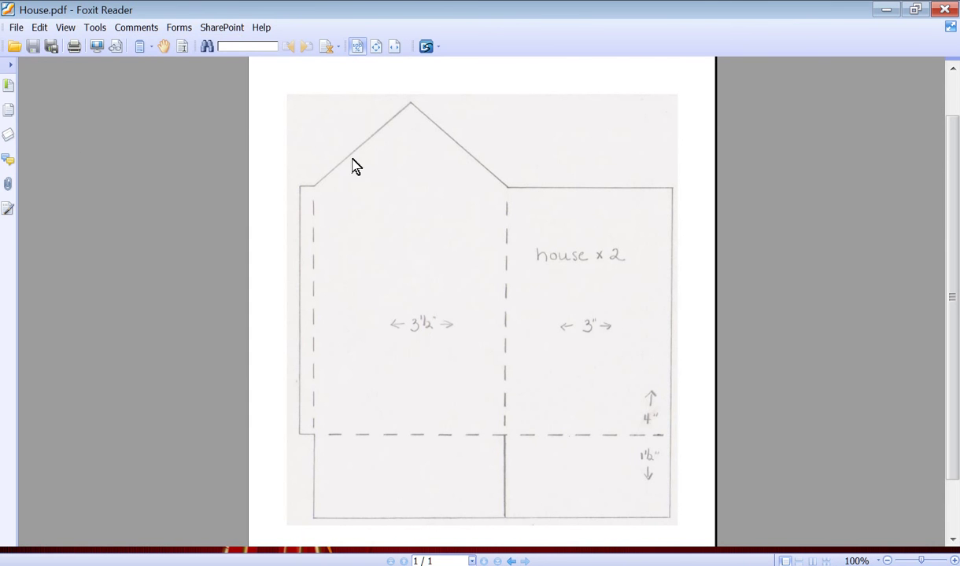
pyautogui.click(381, 198)
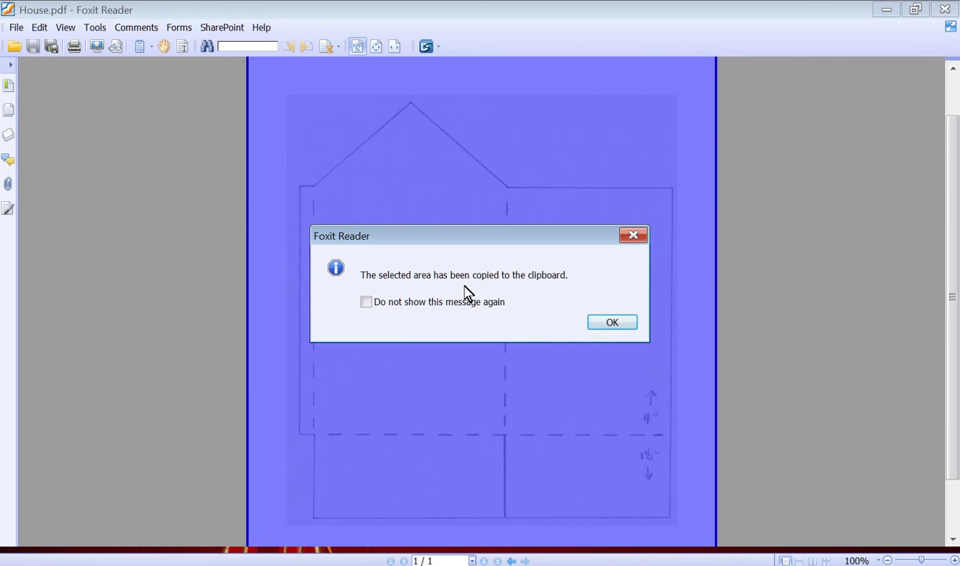
pyautogui.click(611, 324)
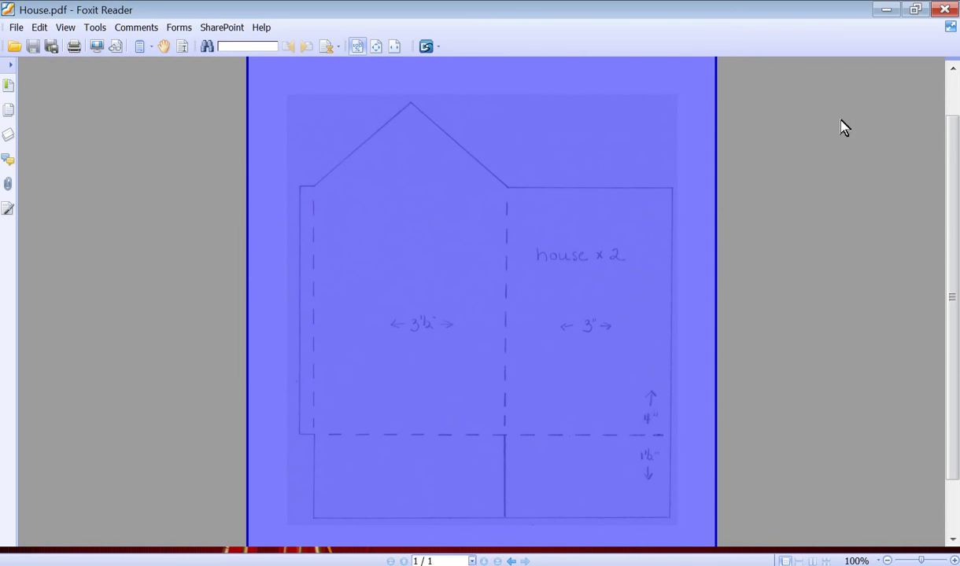
pyautogui.click(946, 11)
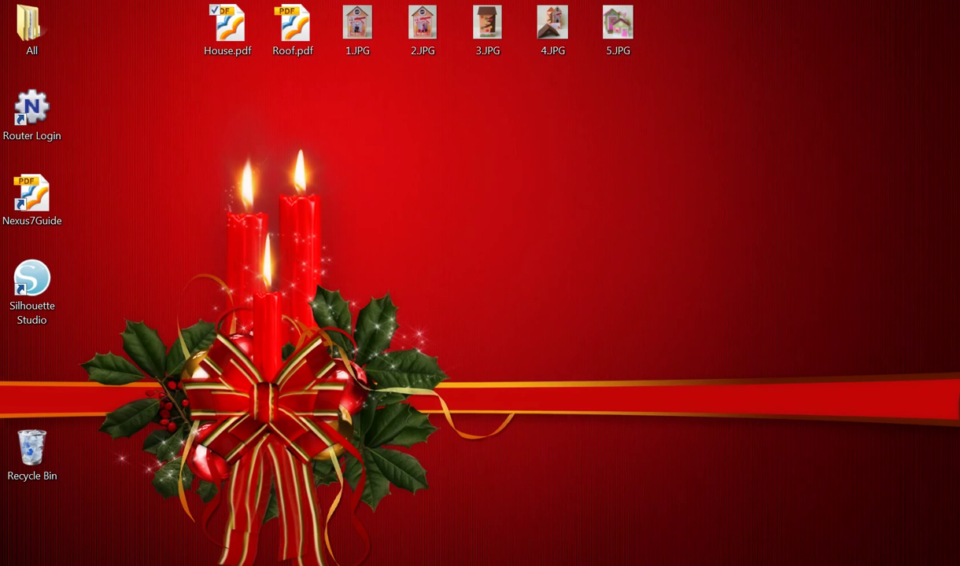
# Launch Paint from the Windows Accessories programs
pyautogui.press('super')
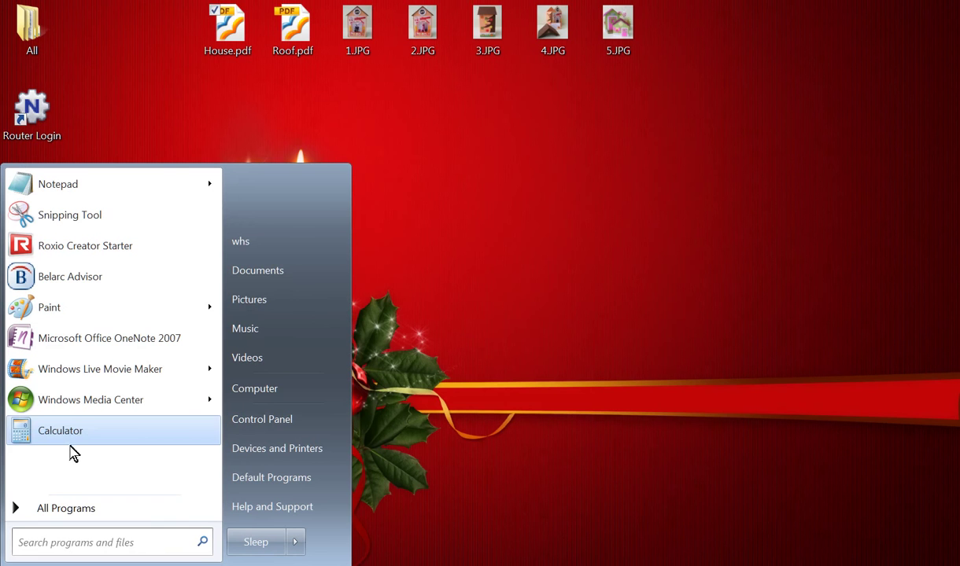
pyautogui.click(67, 511)
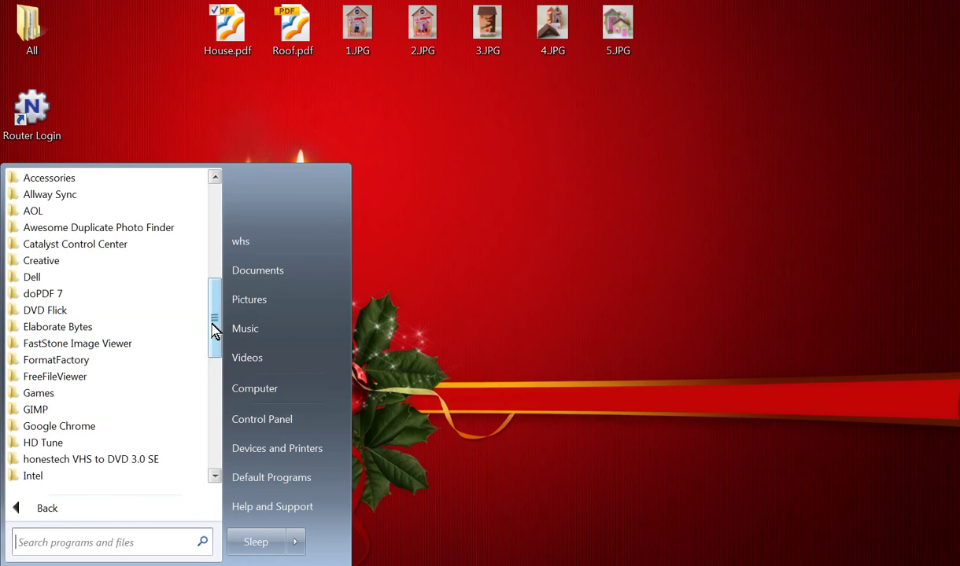
pyautogui.click(60, 181)
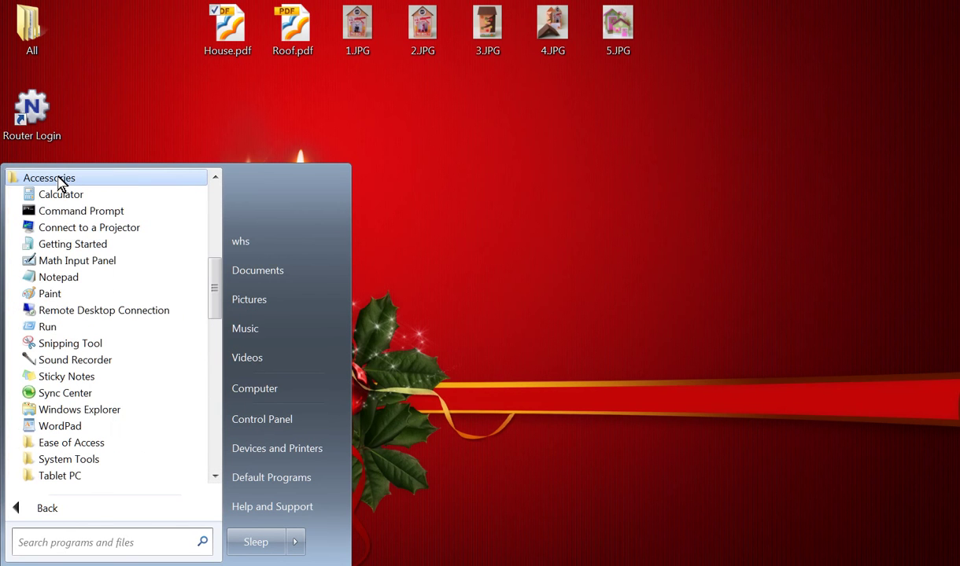
pyautogui.rightClick(53, 295)
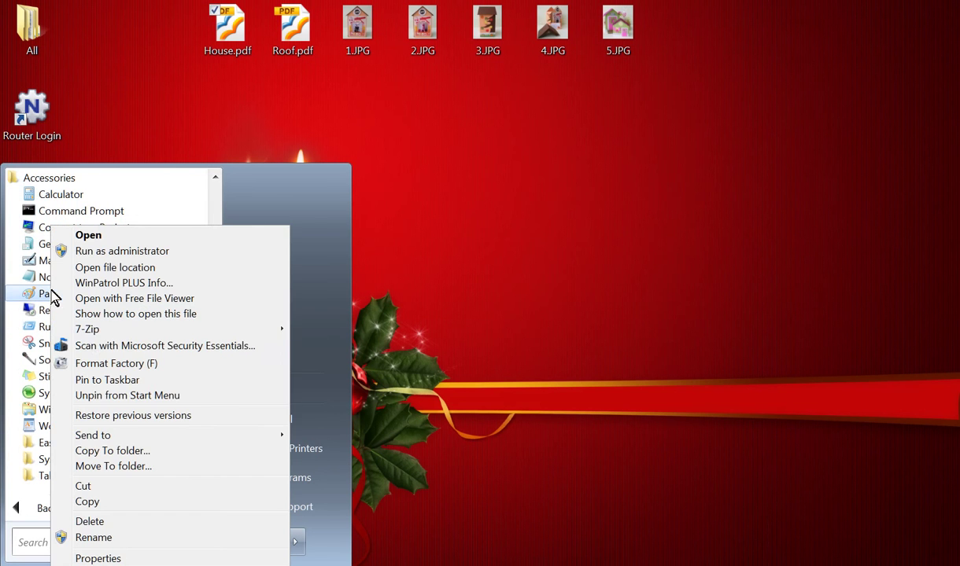
pyautogui.moveTo(85, 334)
pyautogui.click(35, 295)
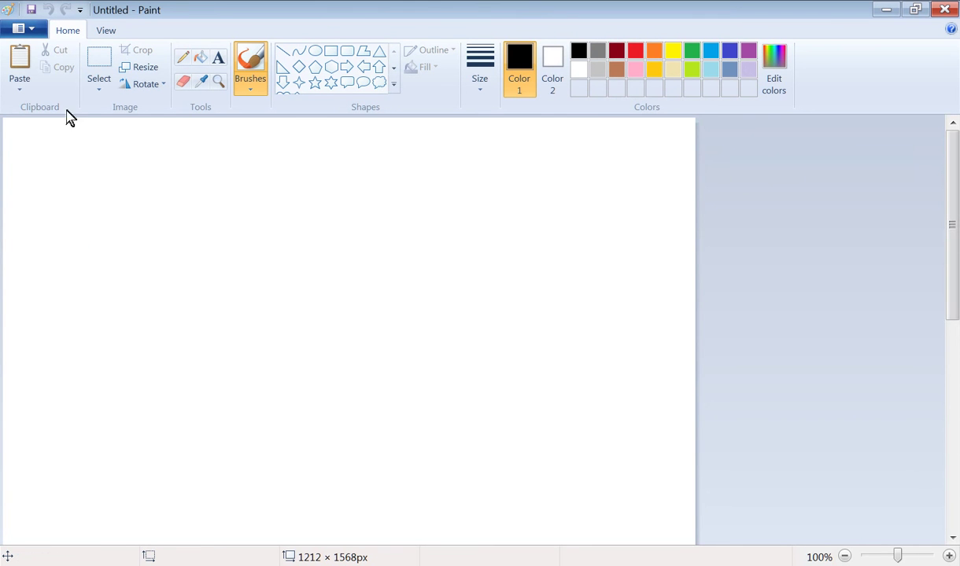
# Paste the copied house template into the blank picture and look over the whole page
pyautogui.click(21, 65)
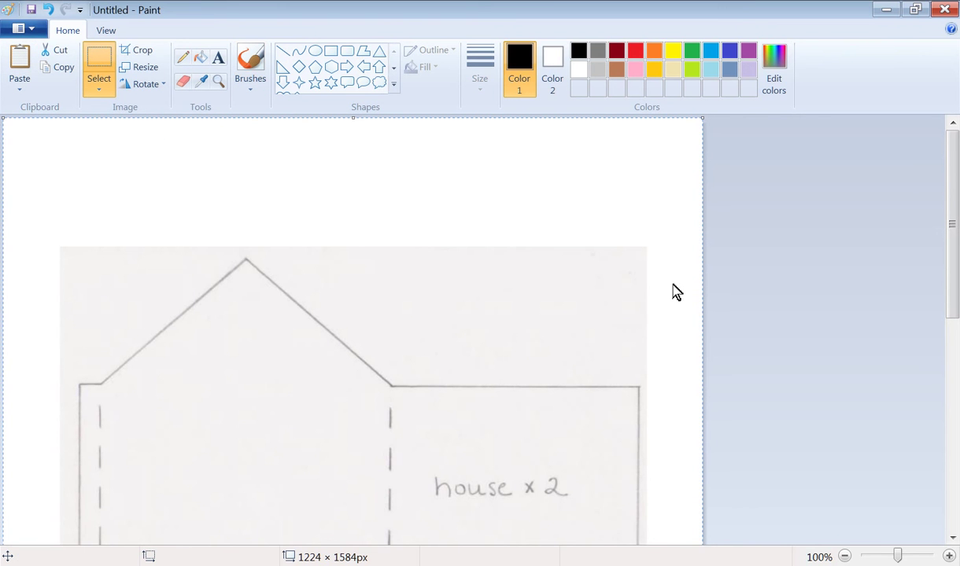
pyautogui.scroll(-8, 675, 291)
pyautogui.scroll(8, 675, 291)
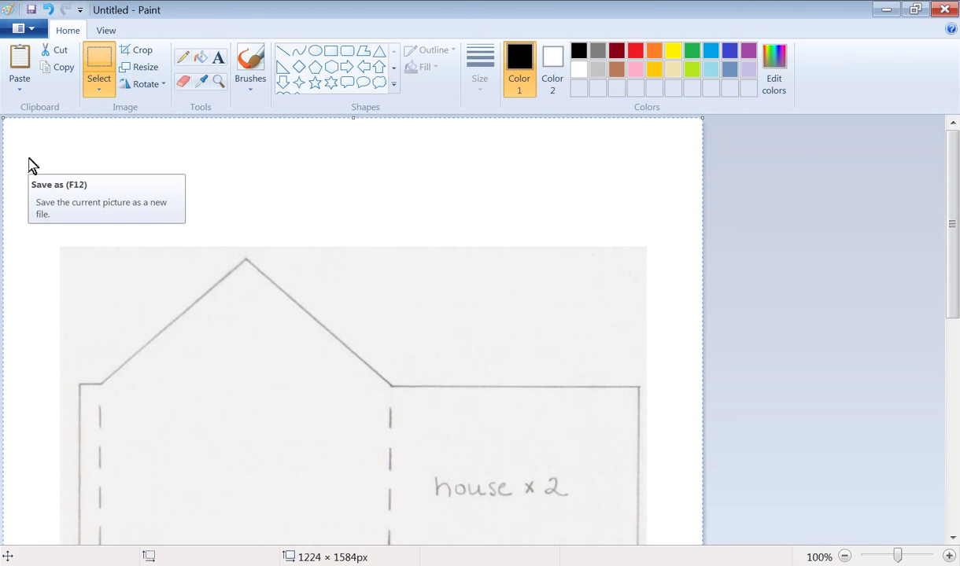
# Save the picture to the Desktop as House in PNG format, and close Paint
pyautogui.press('F12')
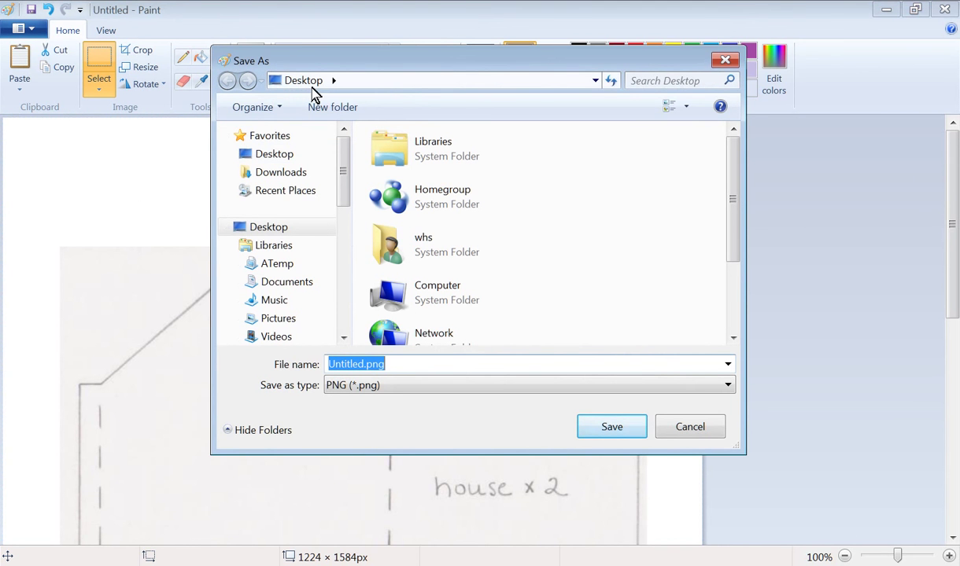
pyautogui.click(280, 233)
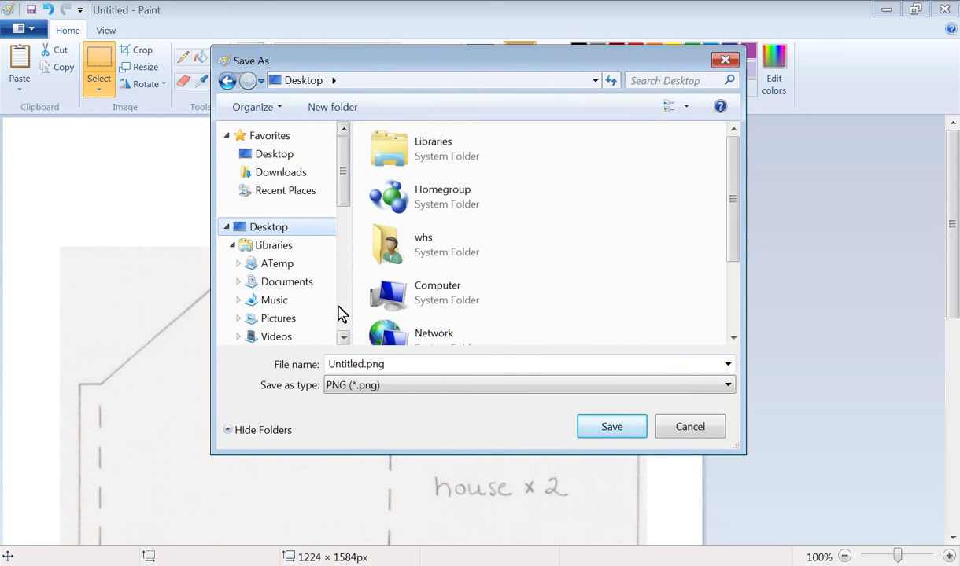
pyautogui.click(417, 366)
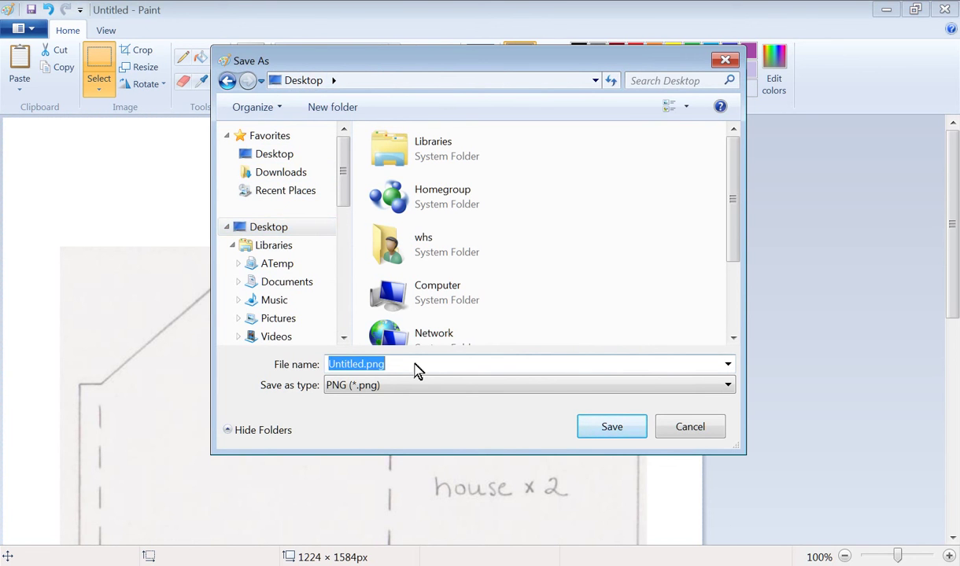
pyautogui.write('House')
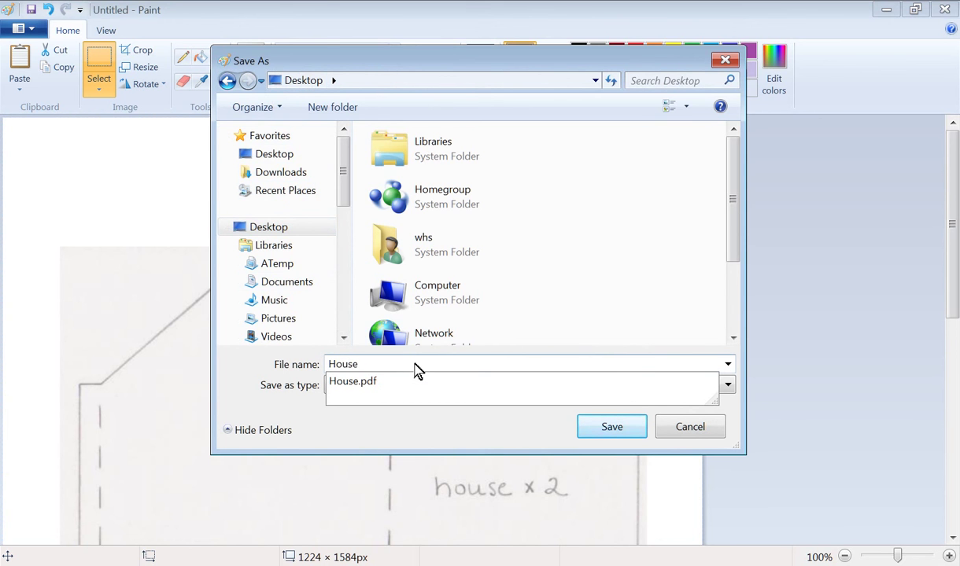
pyautogui.click(417, 444)
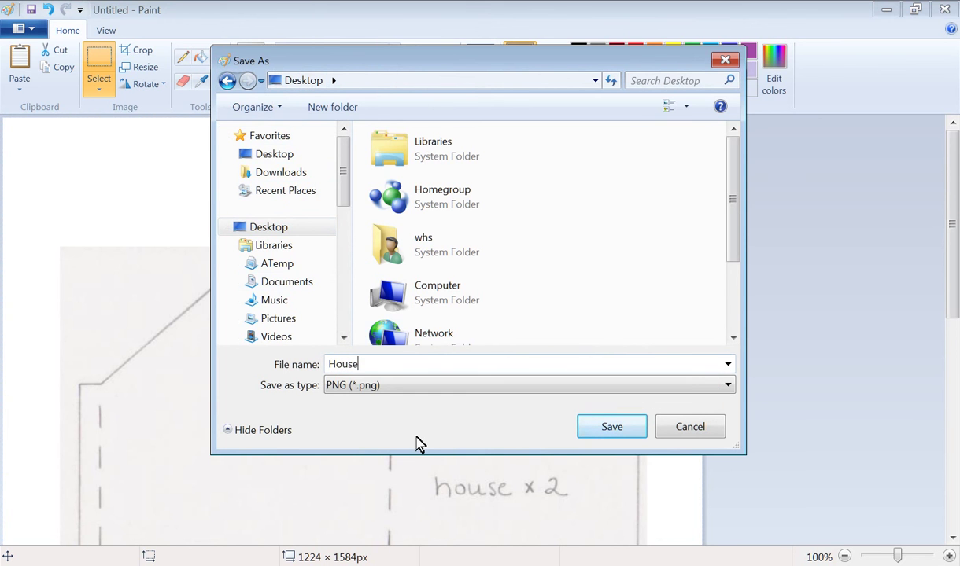
pyautogui.click(414, 390)
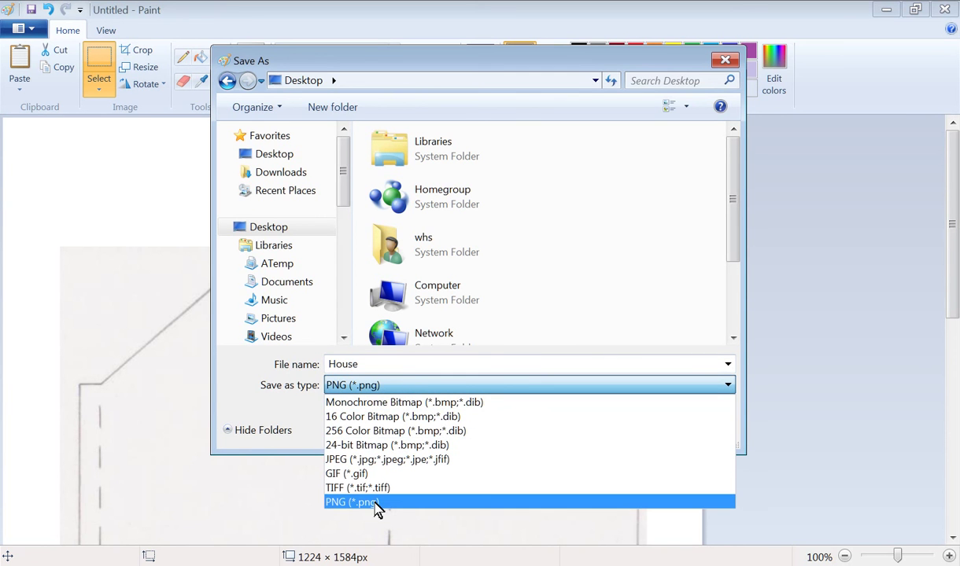
pyautogui.click(374, 503)
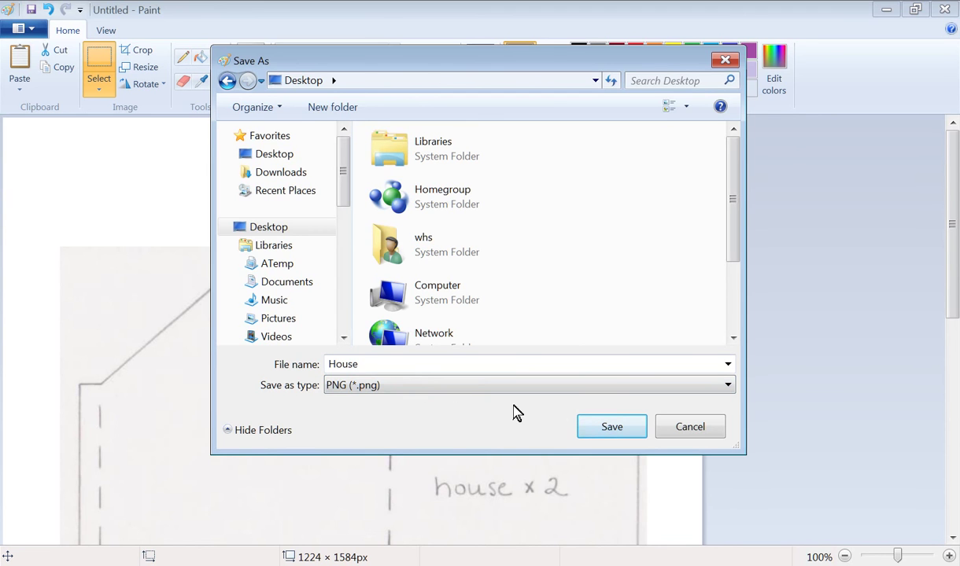
pyautogui.click(610, 428)
pyautogui.click(947, 10)
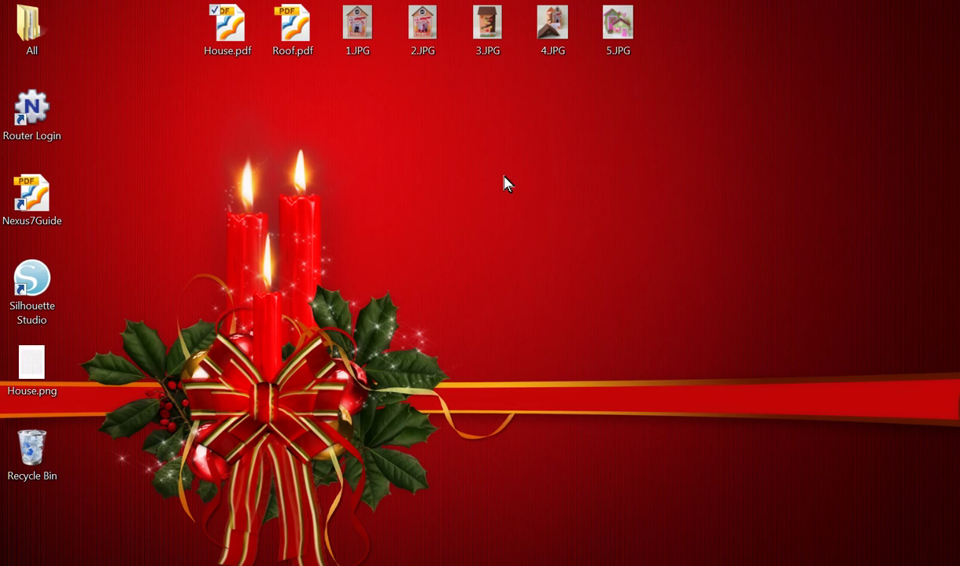
# Launch Silhouette Studio and open House.png from the Desktop, filtering the files by the PNG type
pyautogui.rightClick(30, 292)
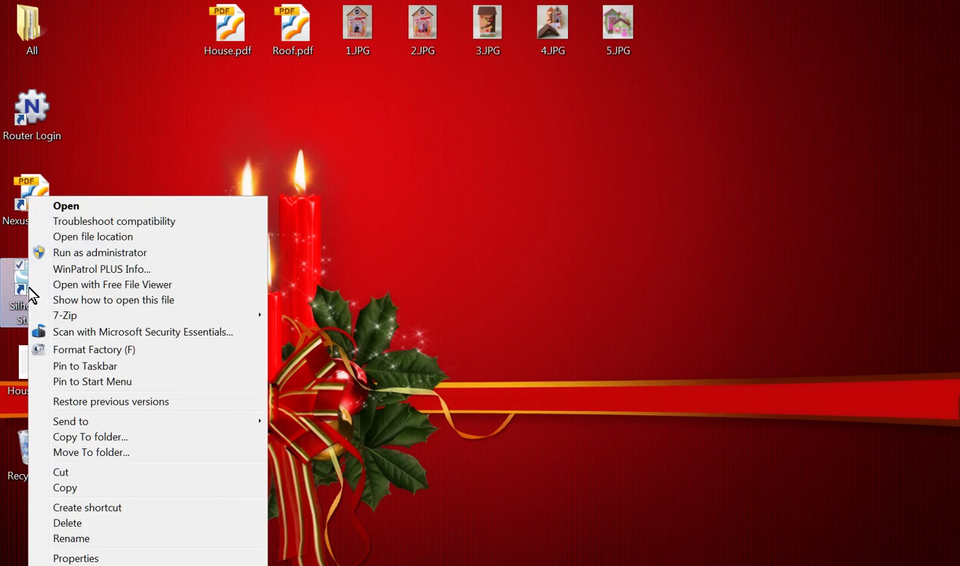
pyautogui.click(72, 208)
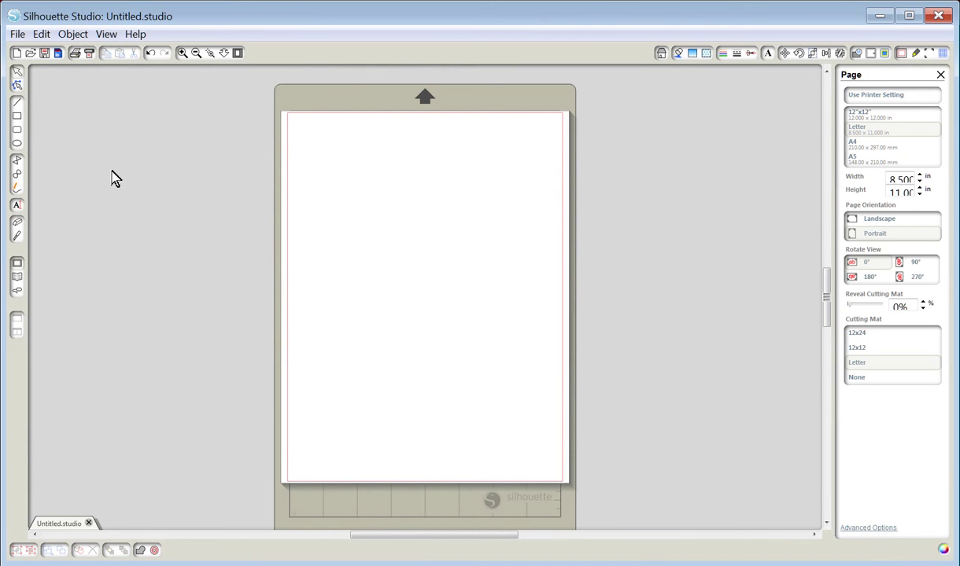
pyautogui.click(17, 36)
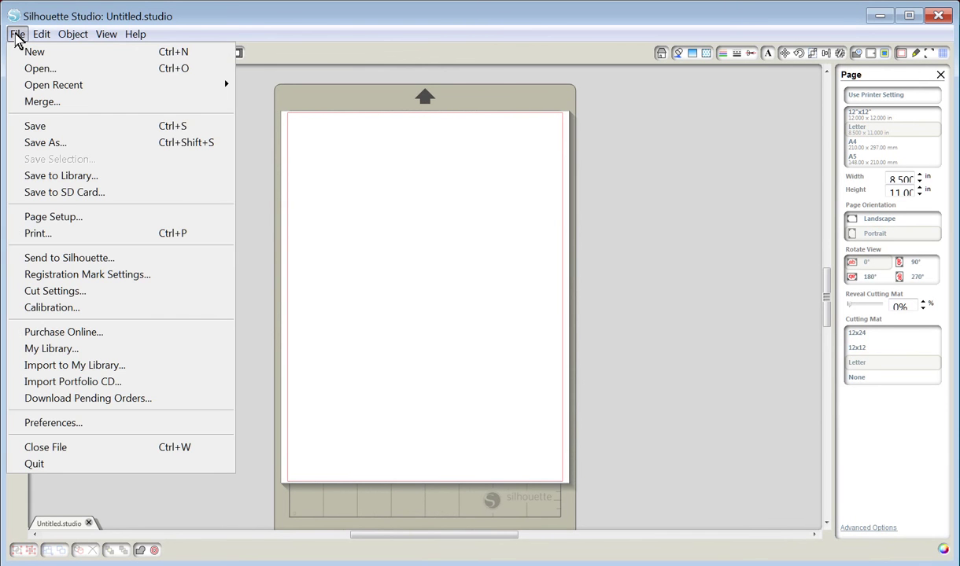
pyautogui.click(34, 69)
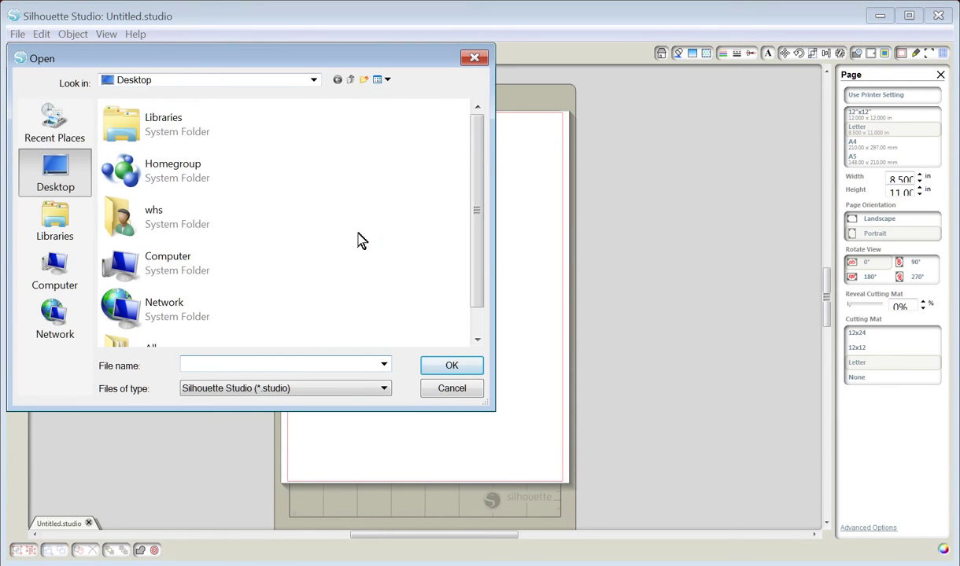
pyautogui.moveTo(480, 257); pyautogui.dragTo(480, 294)
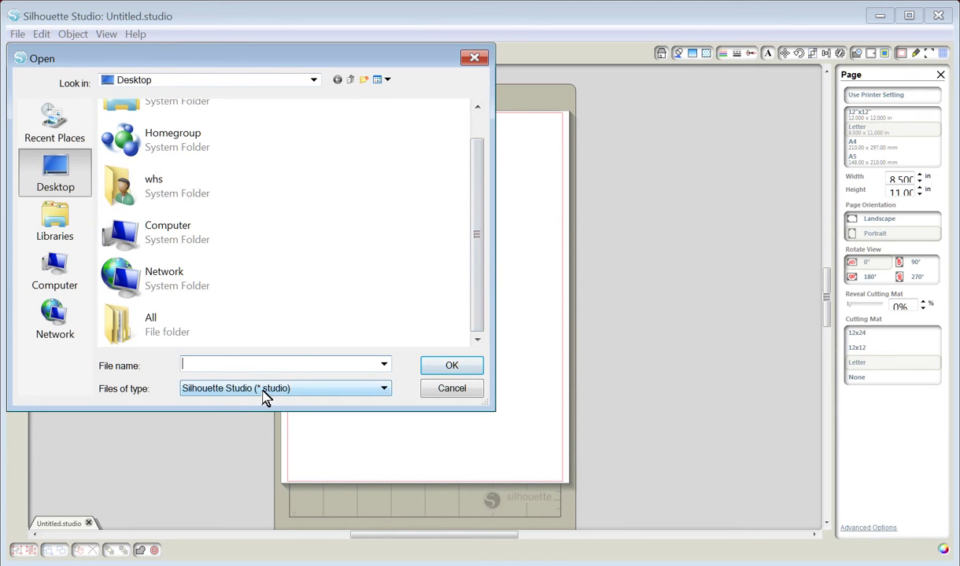
pyautogui.click(383, 391)
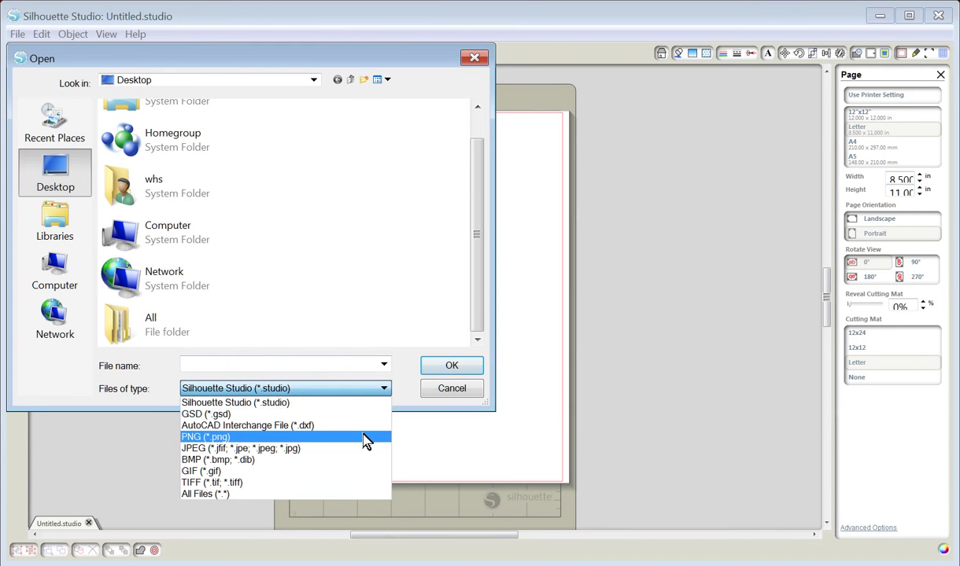
pyautogui.click(366, 437)
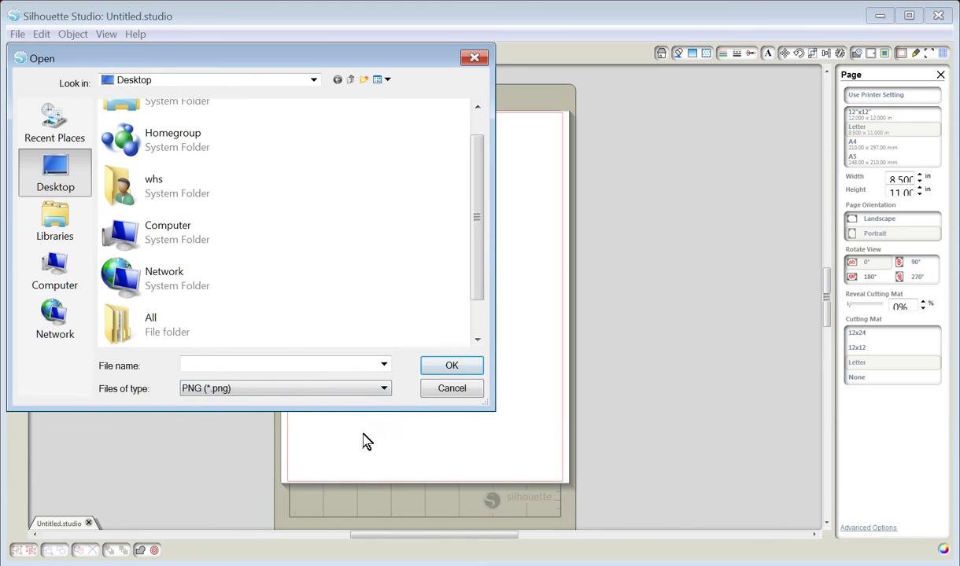
pyautogui.moveTo(482, 273); pyautogui.dragTo(473, 336)
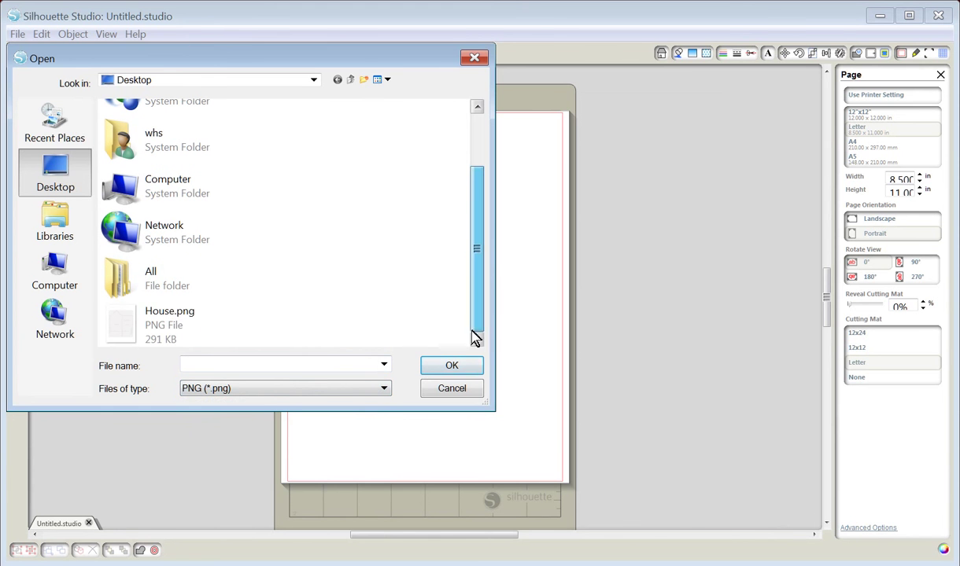
pyautogui.doubleClick(134, 330)
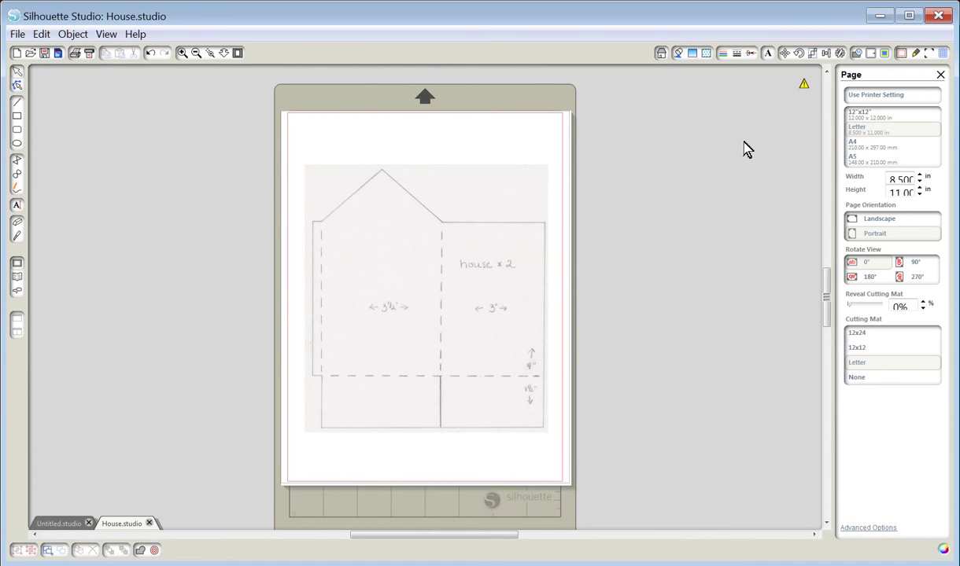
# Select a trace area about 7.3 by 7.9 in around the entire scanned house template
pyautogui.click(885, 55)
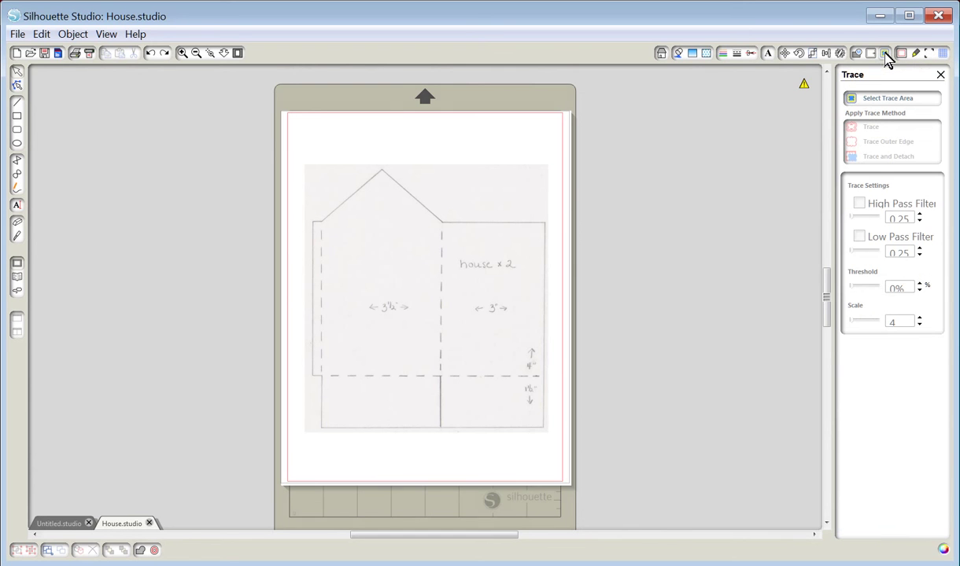
pyautogui.click(900, 101)
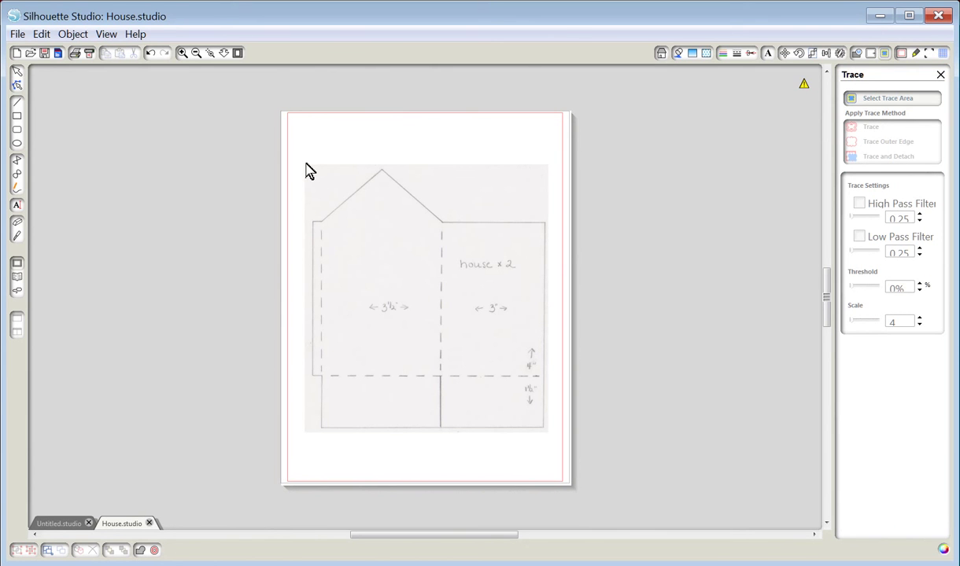
pyautogui.moveTo(306, 173)
pyautogui.mouseDown()
pyautogui.moveTo(426, 193)
pyautogui.moveTo(592, 347)
pyautogui.moveTo(555, 444)
pyautogui.moveTo(549, 440)
pyautogui.moveTo(559, 443)
pyautogui.moveTo(551, 464)
pyautogui.moveTo(555, 440)
pyautogui.mouseUp()
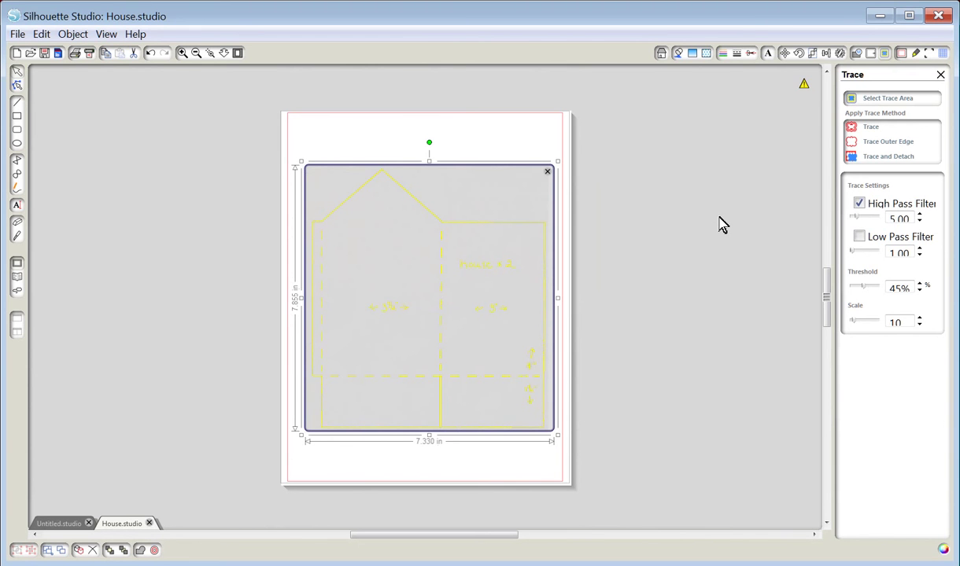
# Trace the outer edge of the house template, and delete the scanned image from beneath the outline
pyautogui.click(884, 145)
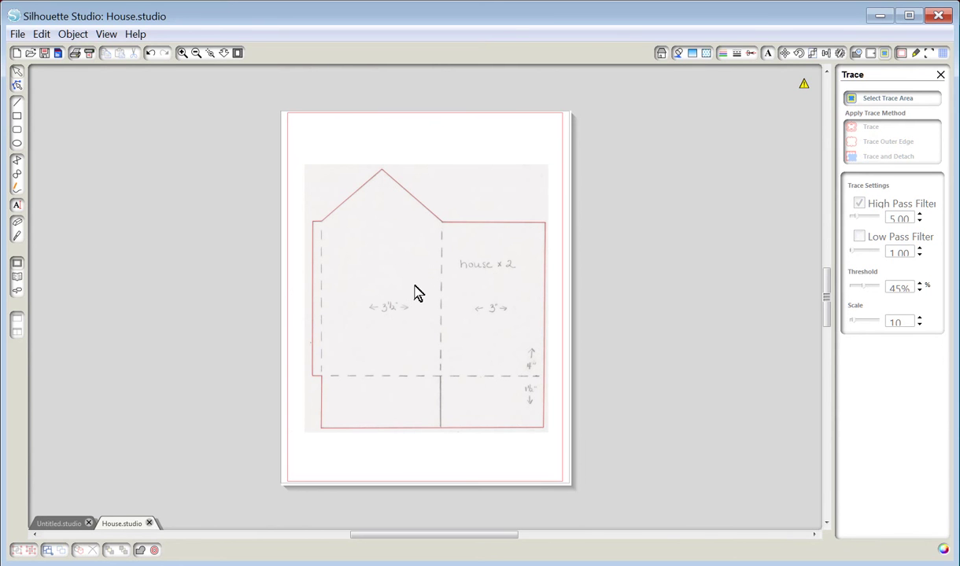
pyautogui.moveTo(416, 293)
pyautogui.mouseDown()
pyautogui.moveTo(488, 306)
pyautogui.moveTo(661, 294)
pyautogui.mouseUp()
pyautogui.rightClick(660, 295)
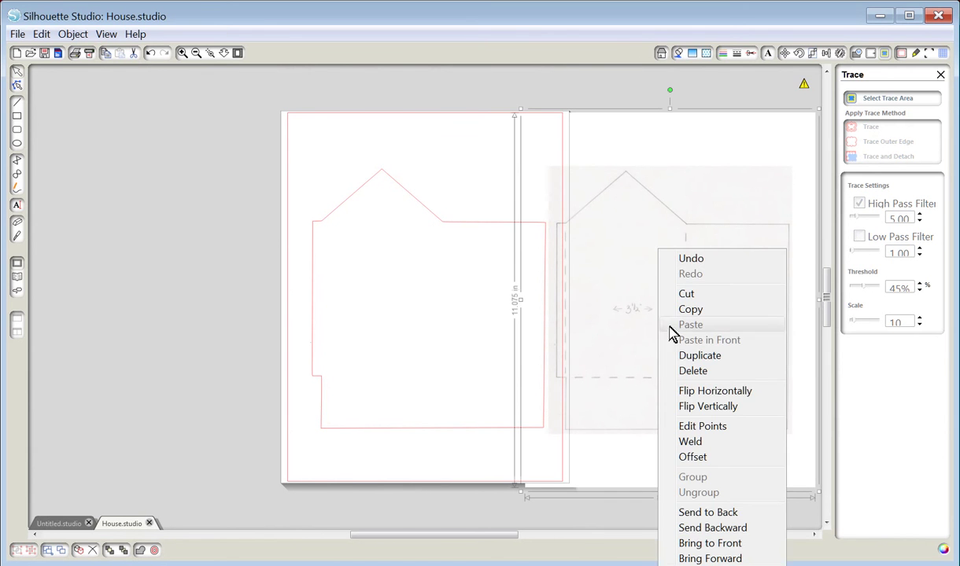
pyautogui.click(689, 372)
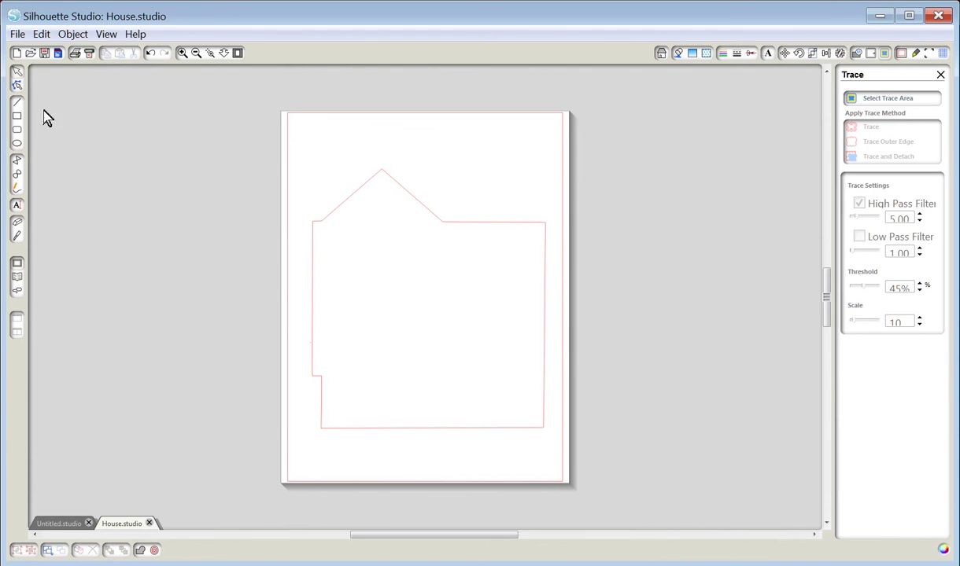
# Save the traced house outline to the library with the filename House
pyautogui.click(18, 35)
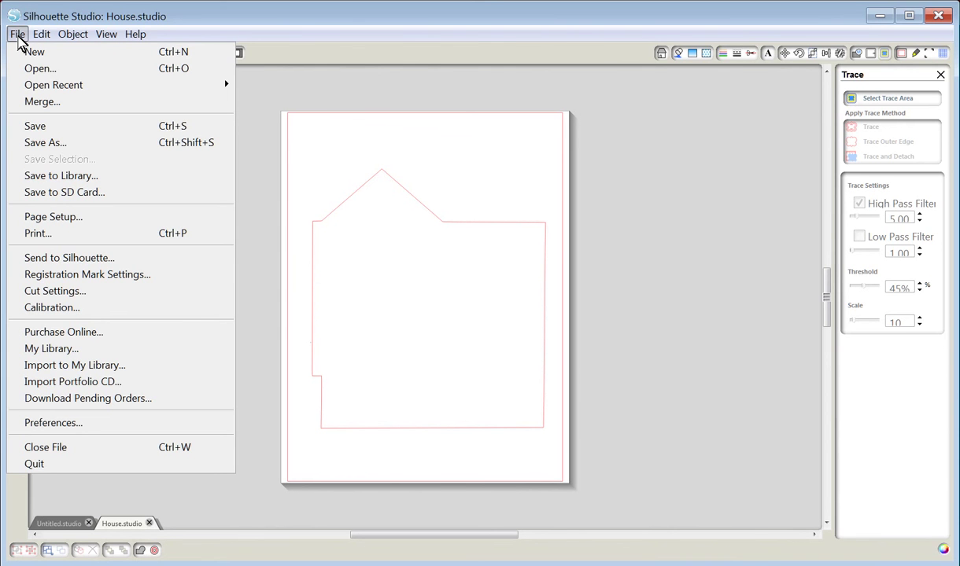
pyautogui.click(43, 180)
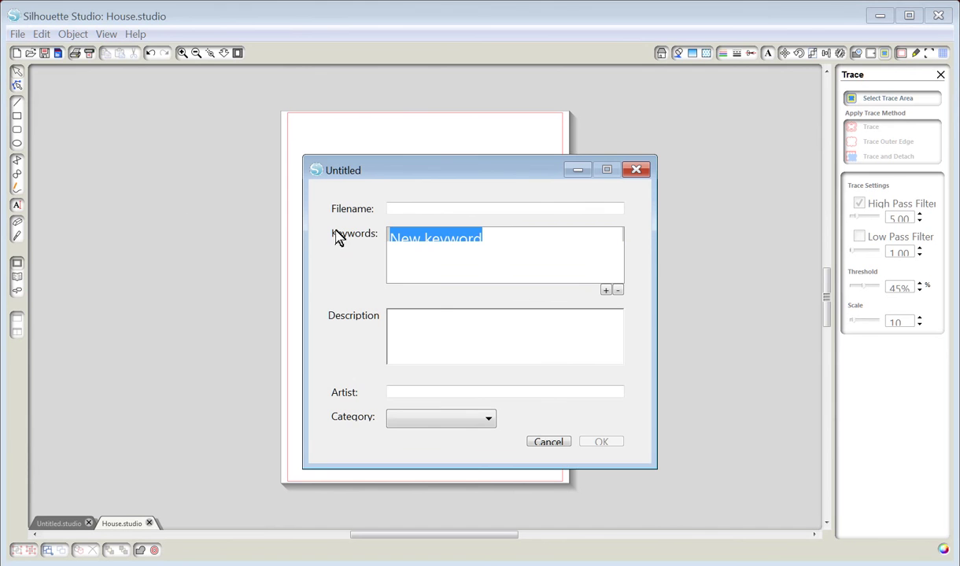
pyautogui.click(405, 210)
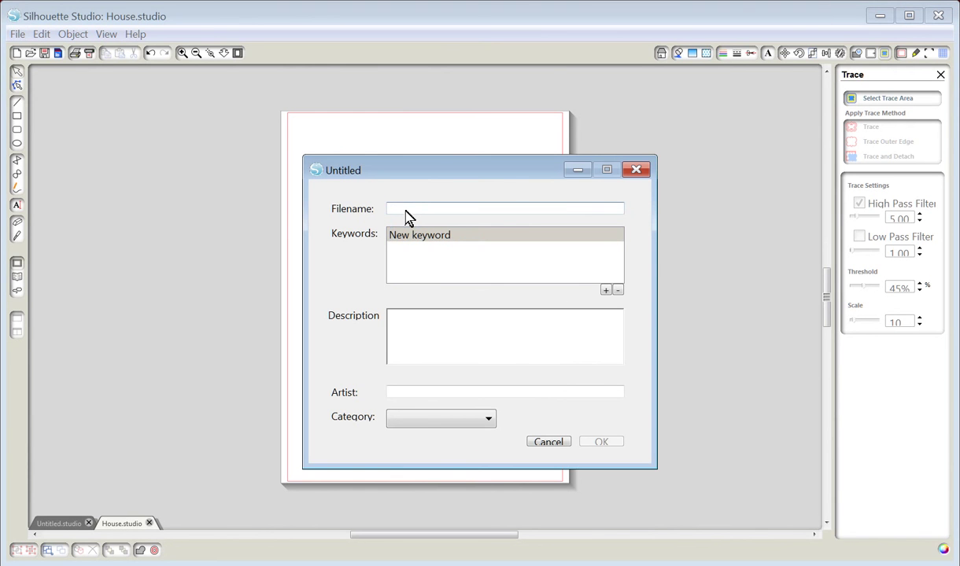
pyautogui.write('House')
pyautogui.click(596, 446)
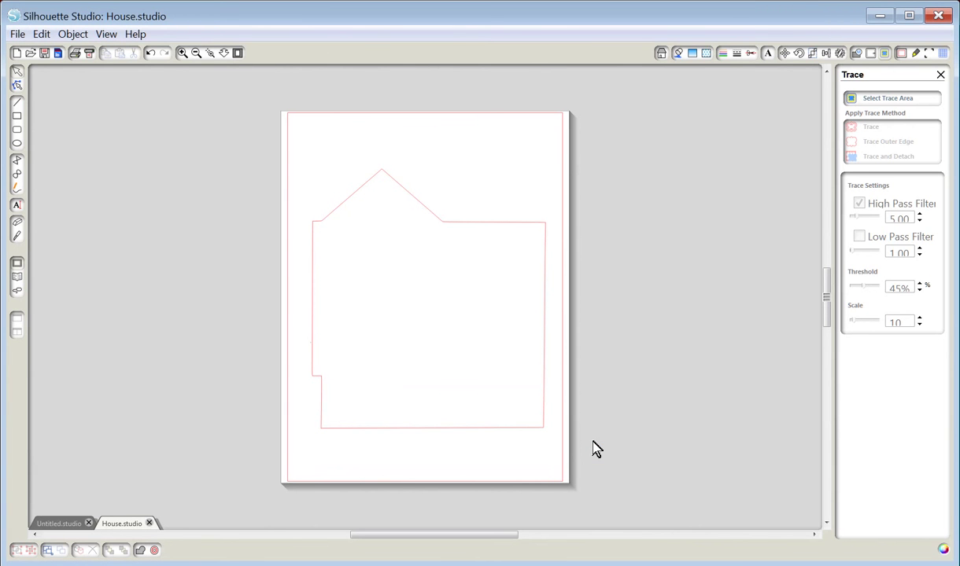
# Check My Own Designs in the library for the saved House design, and return to the drawing
pyautogui.click(17, 37)
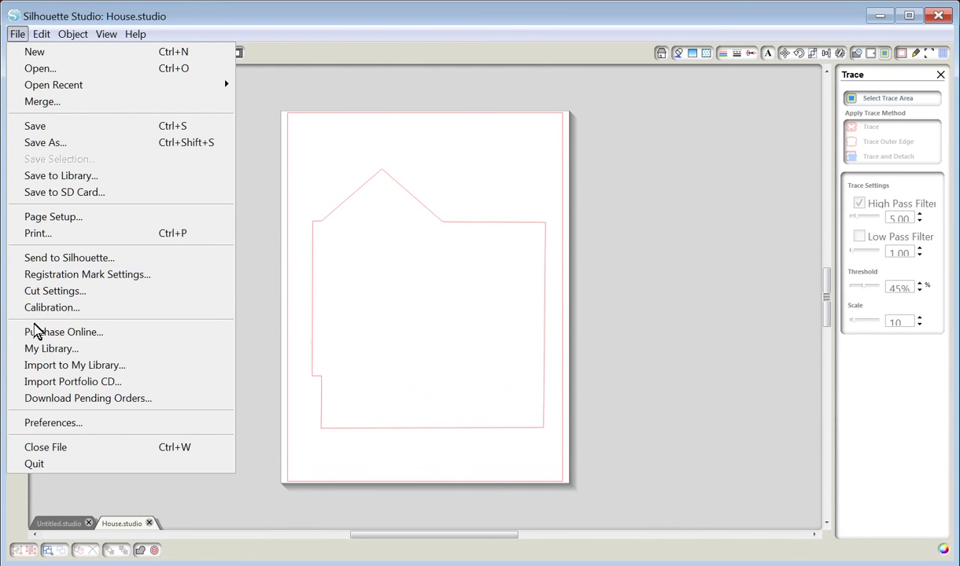
pyautogui.click(40, 351)
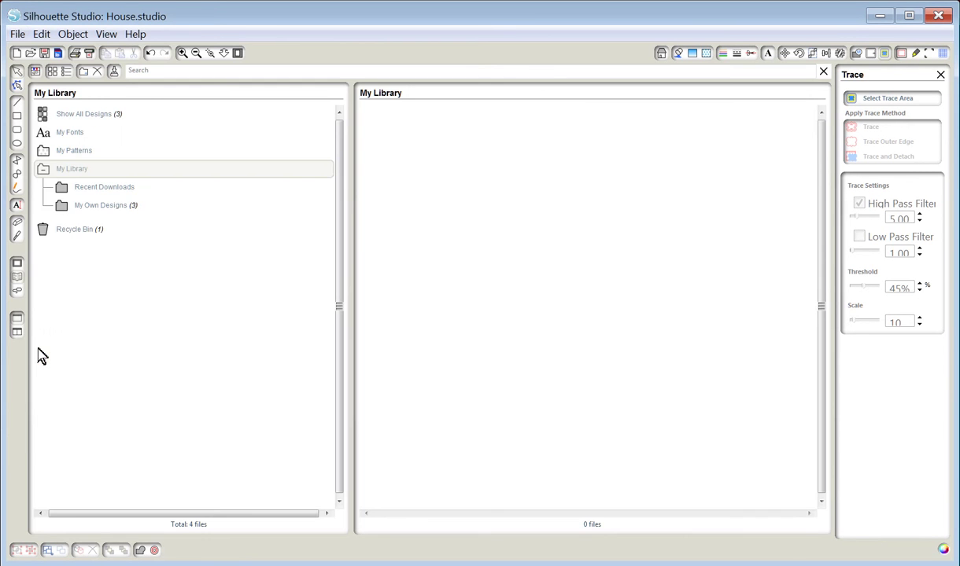
pyautogui.click(107, 211)
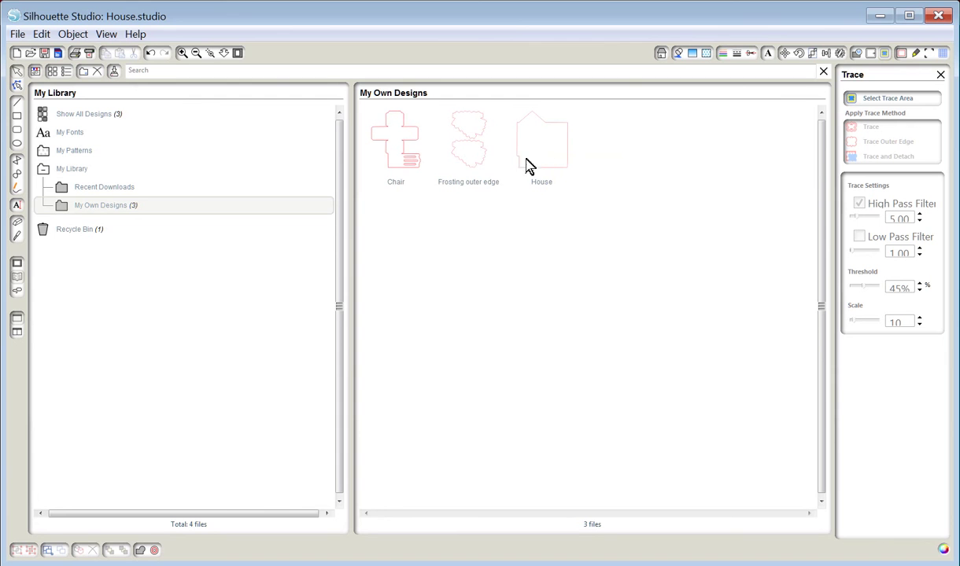
pyautogui.click(822, 73)
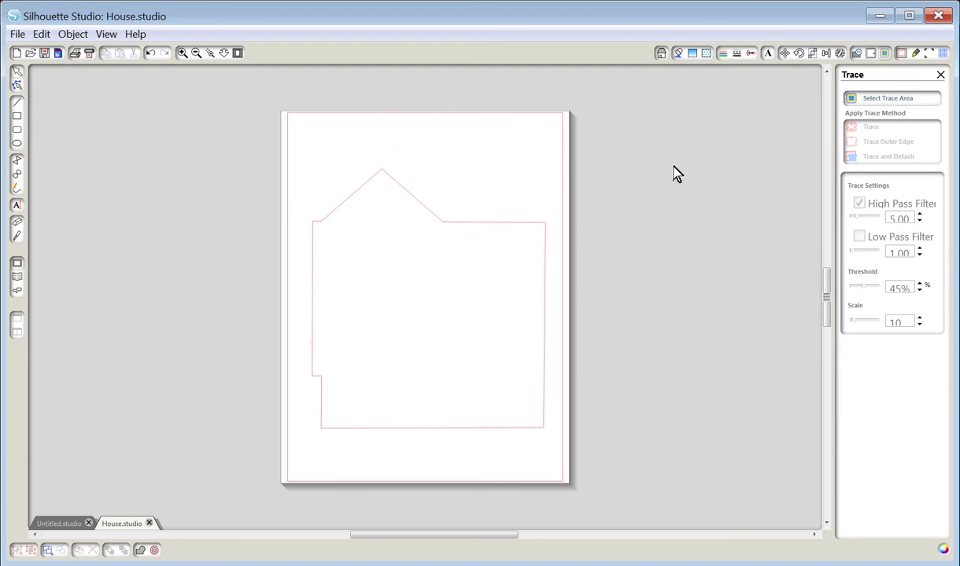
# Look at the registration mark settings and open the cut settings for the house outline
pyautogui.click(929, 55)
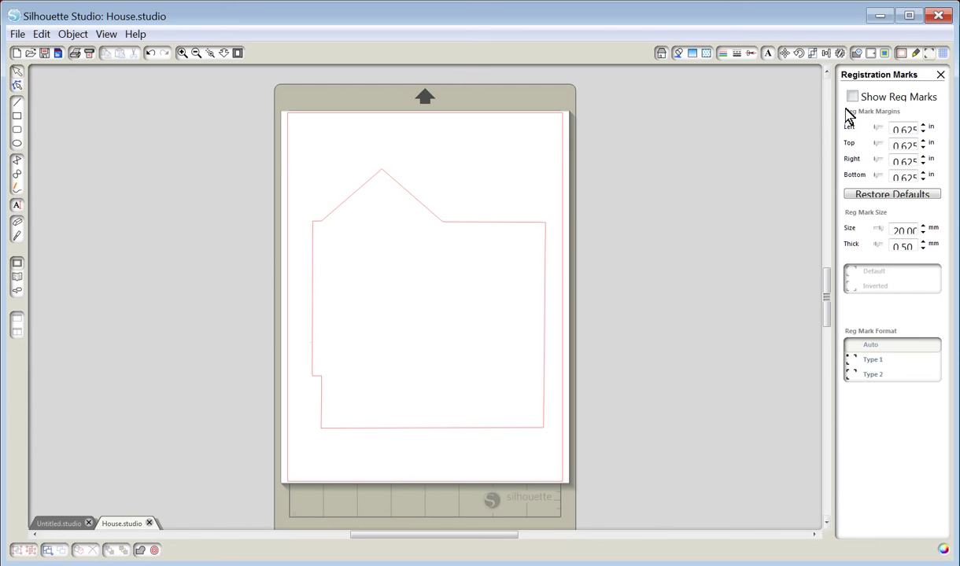
pyautogui.click(915, 55)
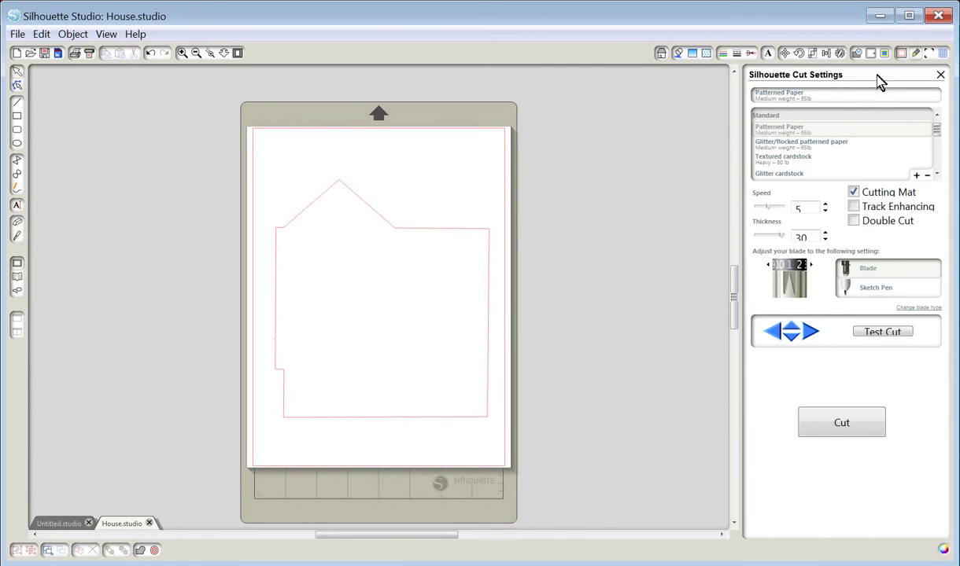
# Try a higher blade setting in the cut settings
pyautogui.click(811, 268)
pyautogui.click(810, 267)
pyautogui.click(810, 267)
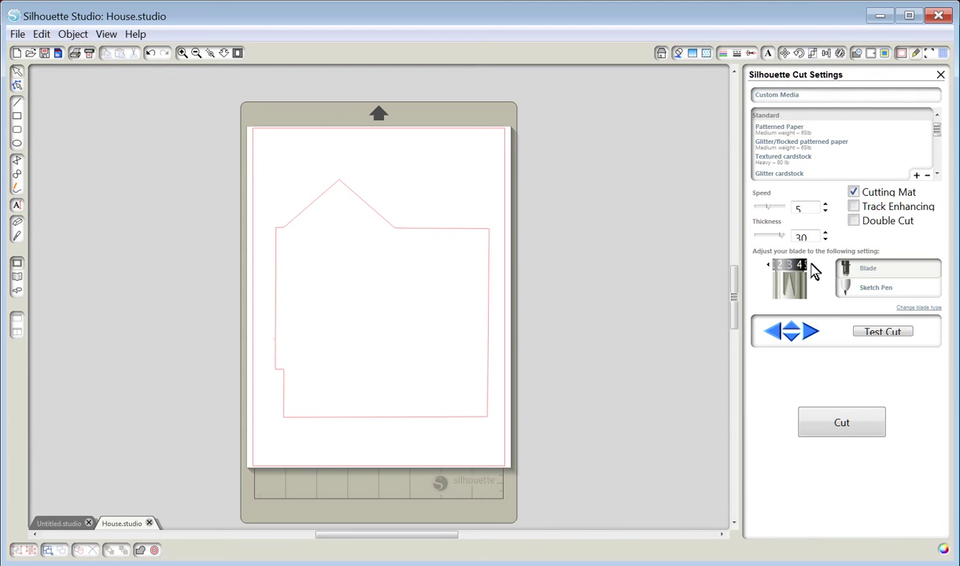
pyautogui.click(811, 265)
pyautogui.click(811, 265)
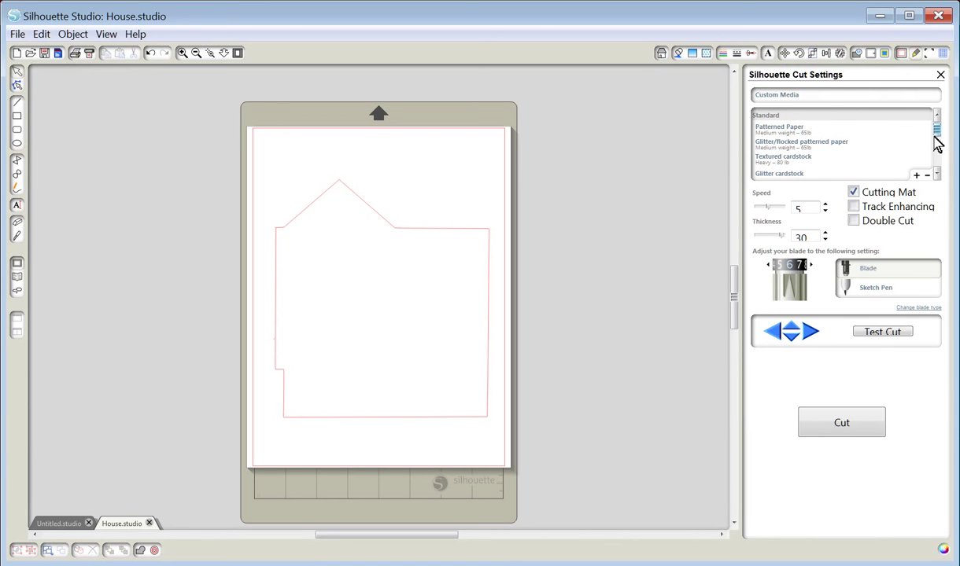
# Try the Patterned Paper preset, and select Glitter cardstock as the cutting material
pyautogui.moveTo(936, 130)
pyautogui.mouseDown()
pyautogui.moveTo(938, 166)
pyautogui.moveTo(938, 135)
pyautogui.mouseUp()
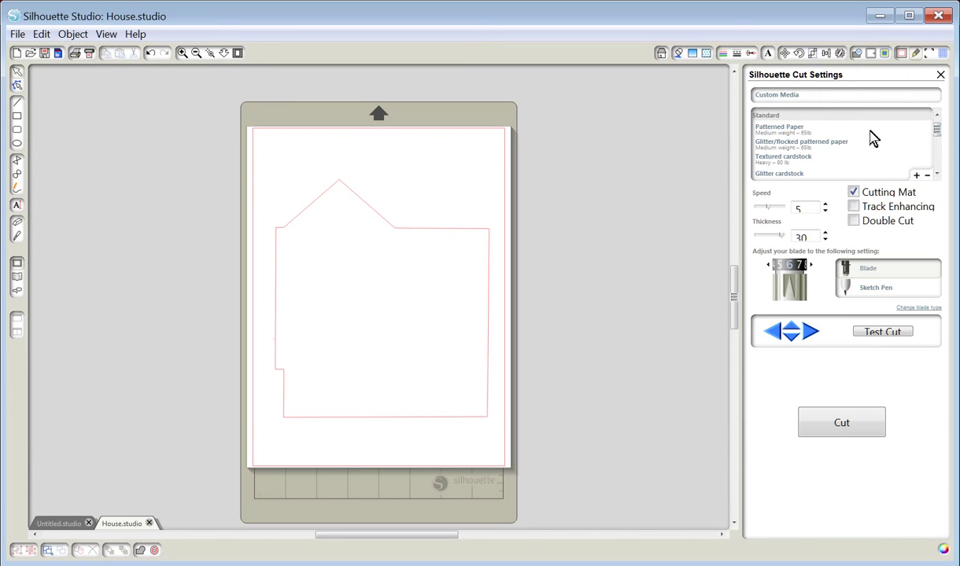
pyautogui.click(789, 131)
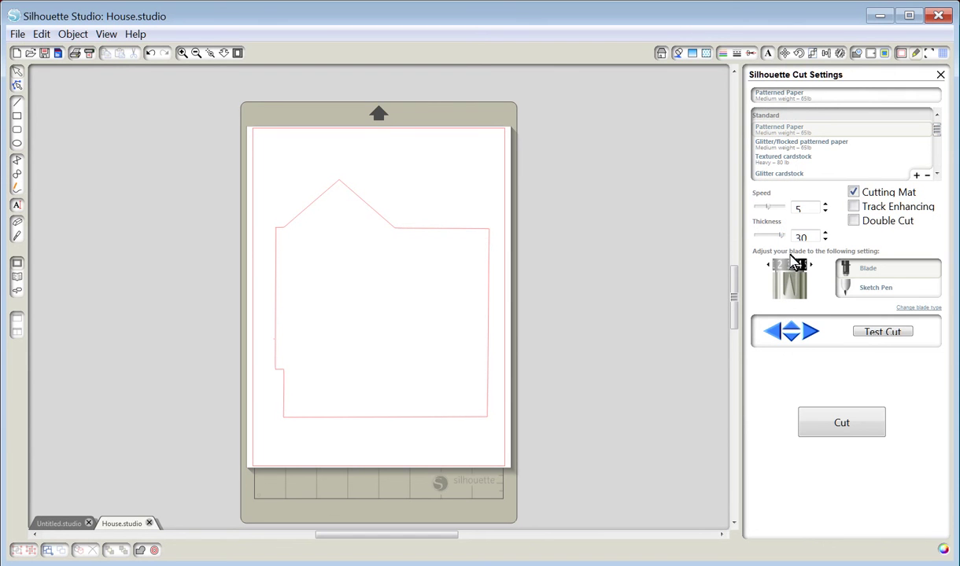
pyautogui.click(786, 175)
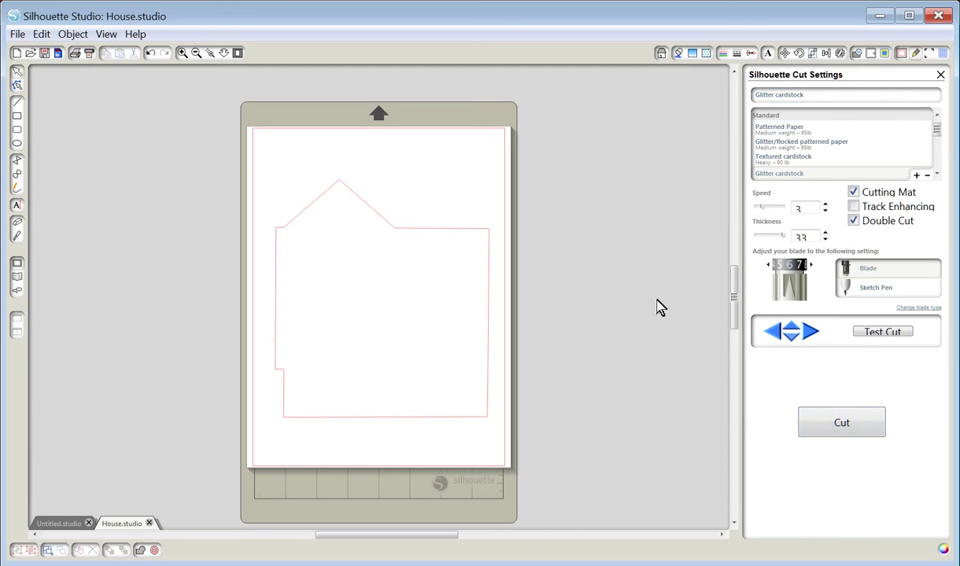
# Open Send to Silhouette and review the cutting instructions and current settings for the house outline
pyautogui.click(18, 34)
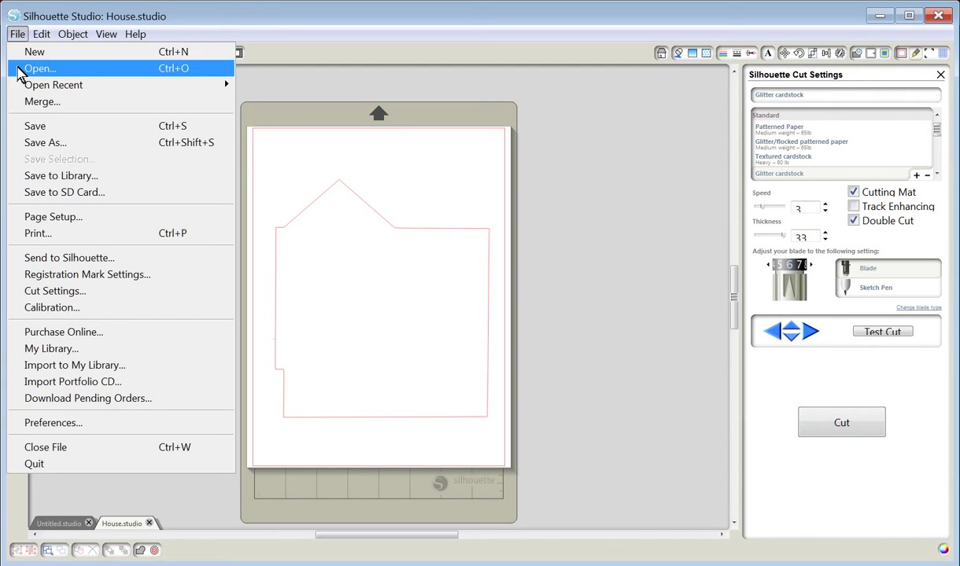
pyautogui.click(32, 265)
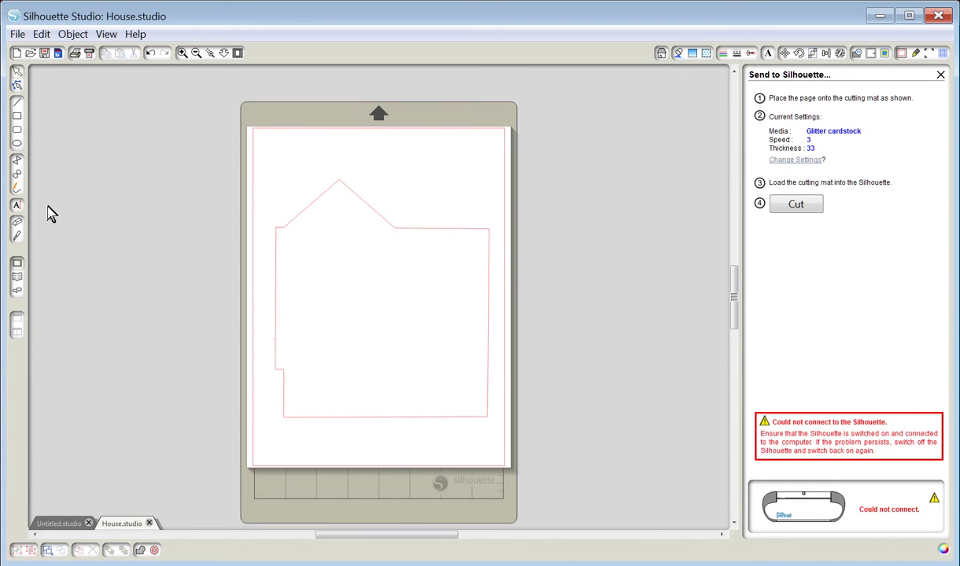
pyautogui.click(17, 34)
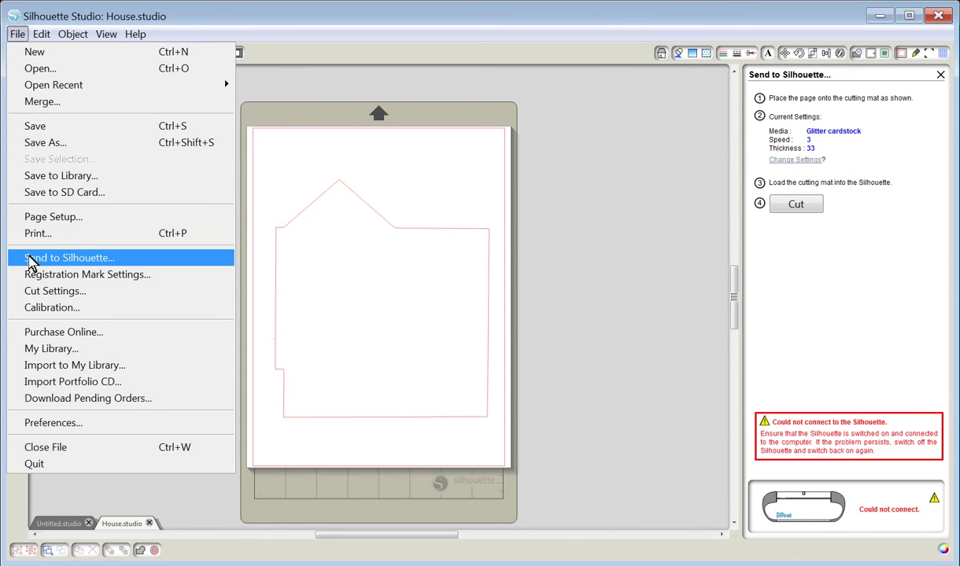
pyautogui.click(590, 272)
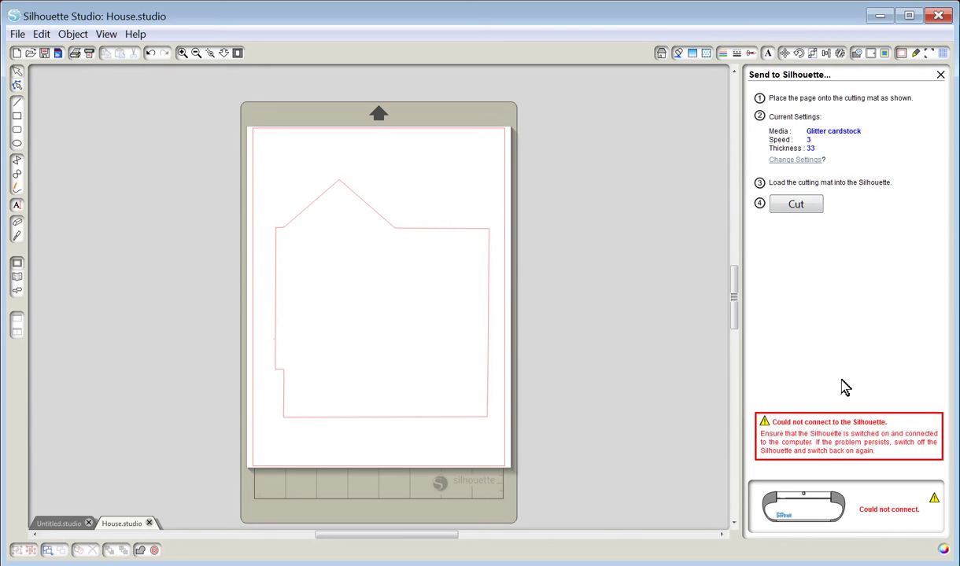
# Close Silhouette Studio without saving the changes to House.studio
pyautogui.click(938, 16)
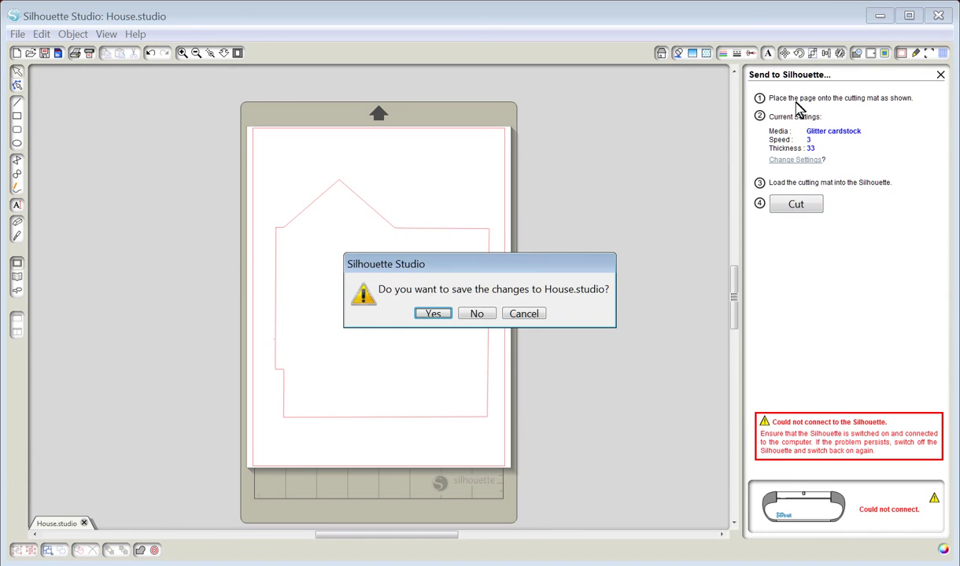
pyautogui.click(478, 314)
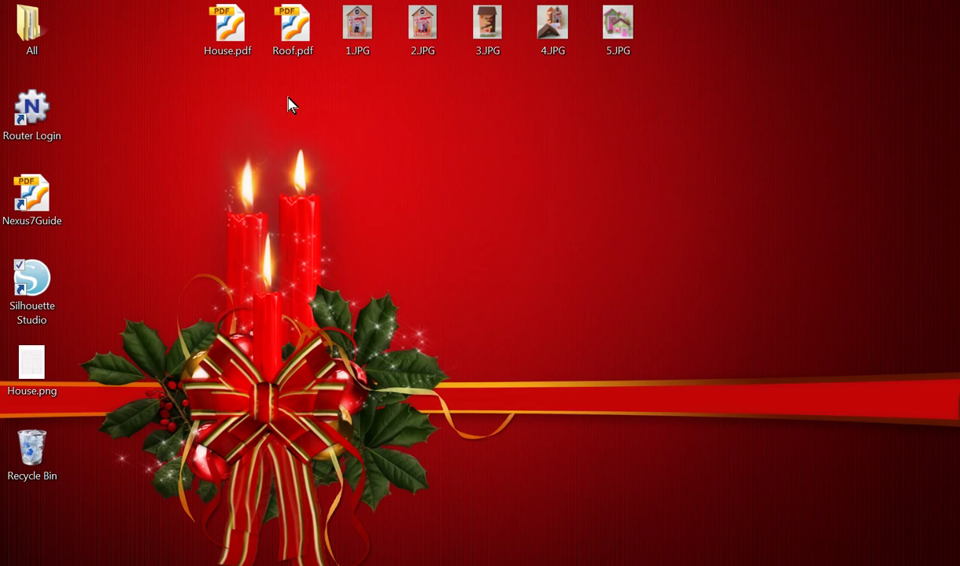
# Open Roof.pdf from the desktop in Foxit Reader and display the page at actual size
pyautogui.doubleClick(290, 33)
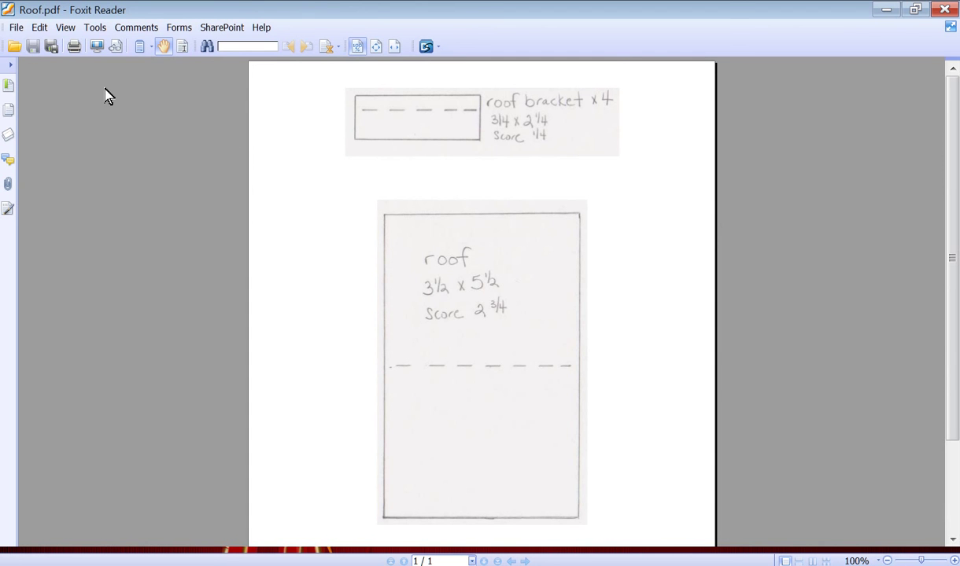
pyautogui.click(69, 28)
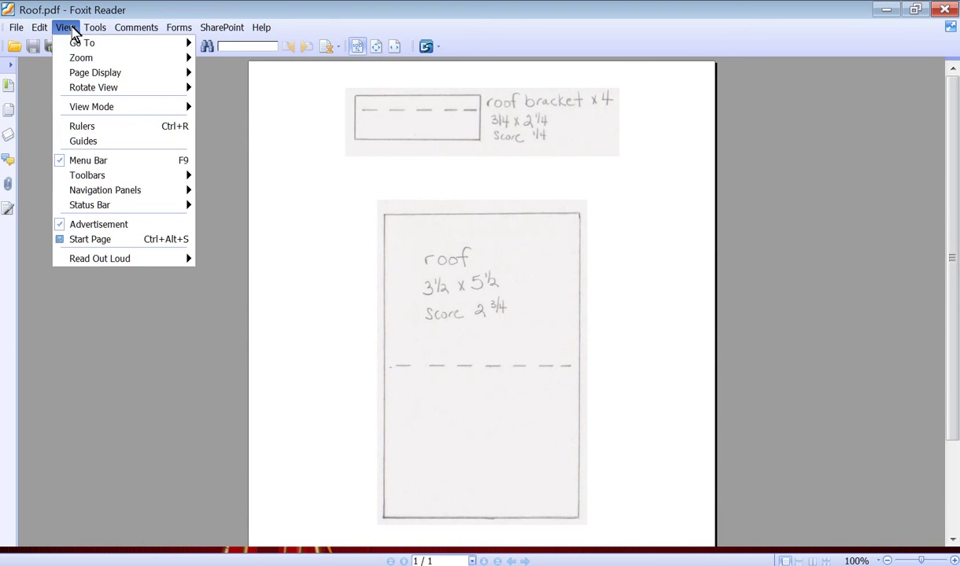
pyautogui.moveTo(82, 60)
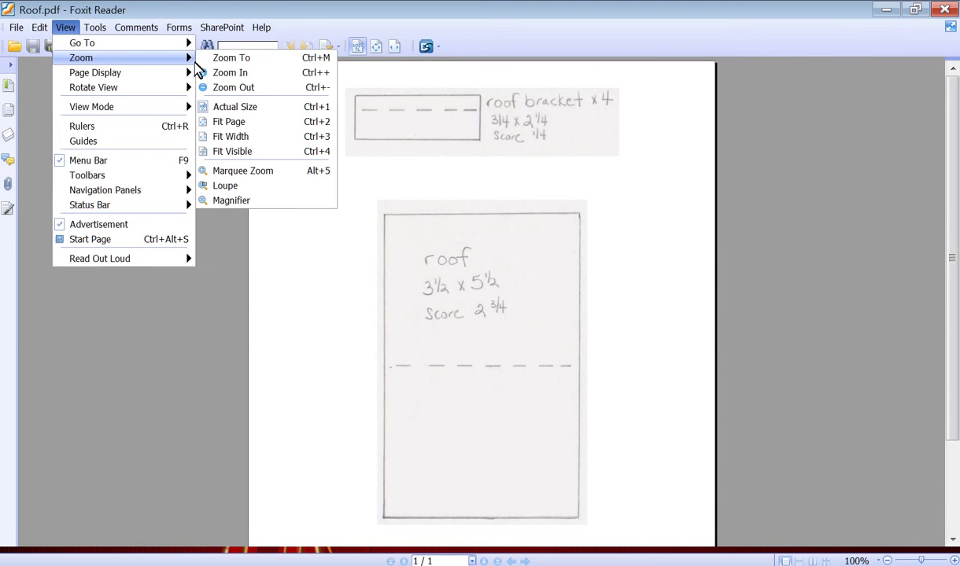
pyautogui.click(236, 108)
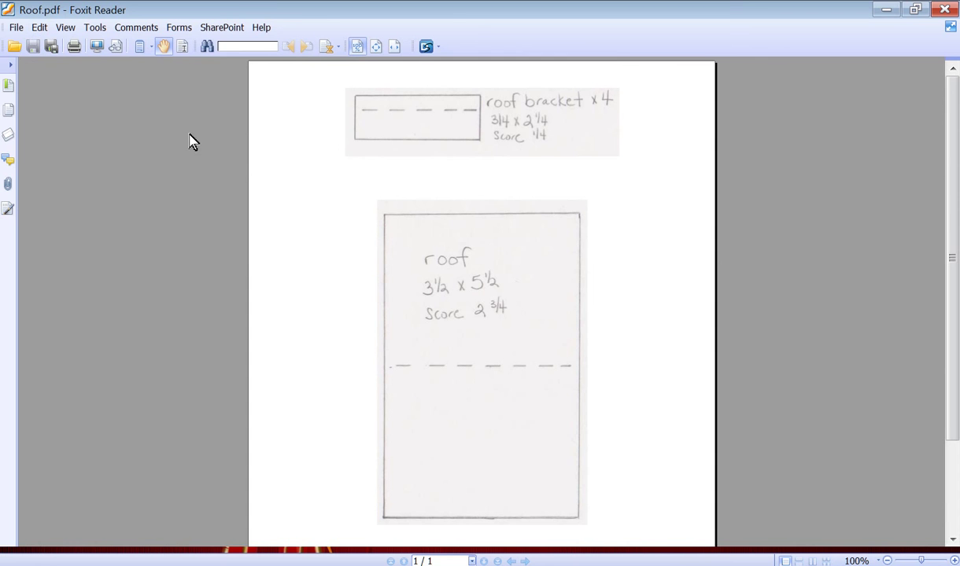
# Copy the whole roof template page to the clipboard with the SnapShot tool, and close Foxit Reader
pyautogui.click(95, 29)
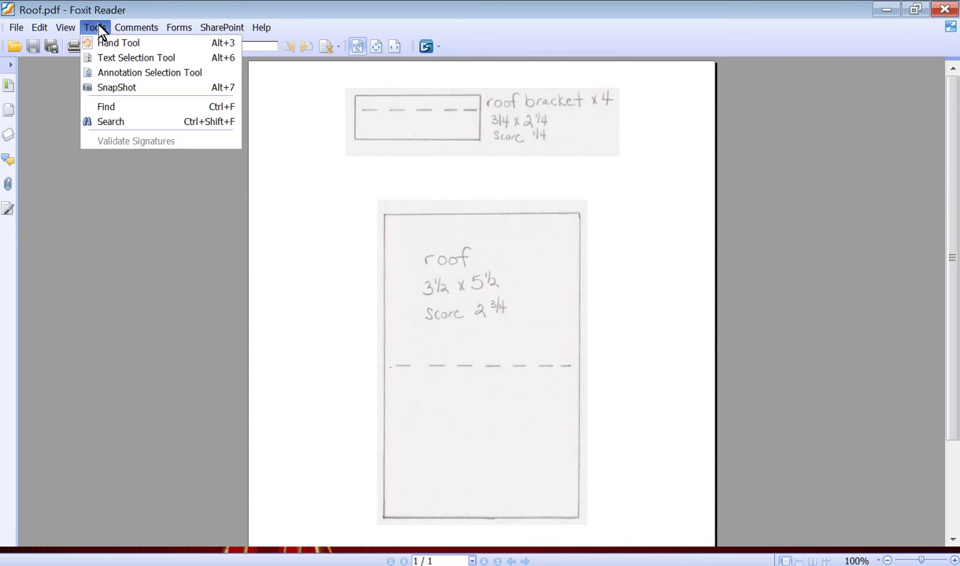
pyautogui.click(110, 88)
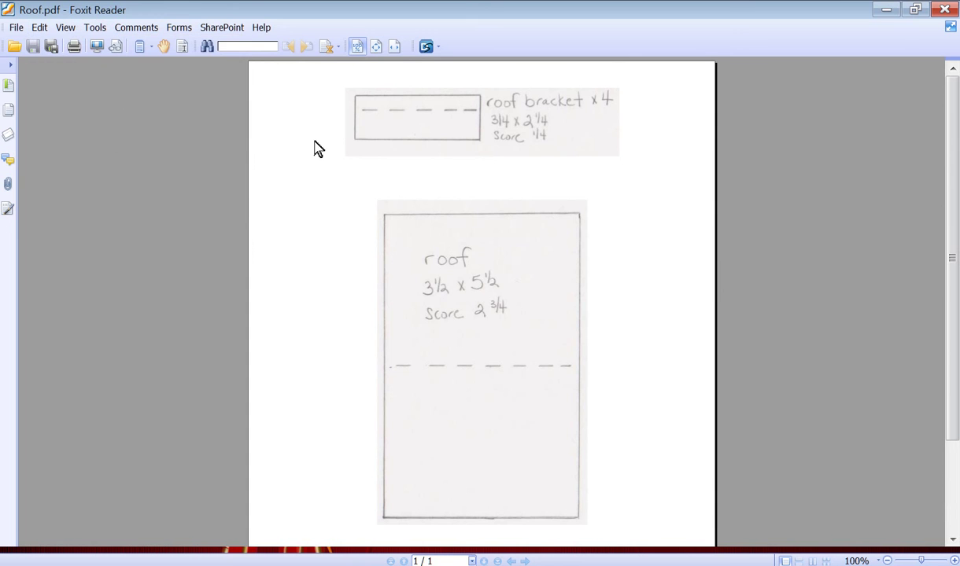
pyautogui.click(314, 148)
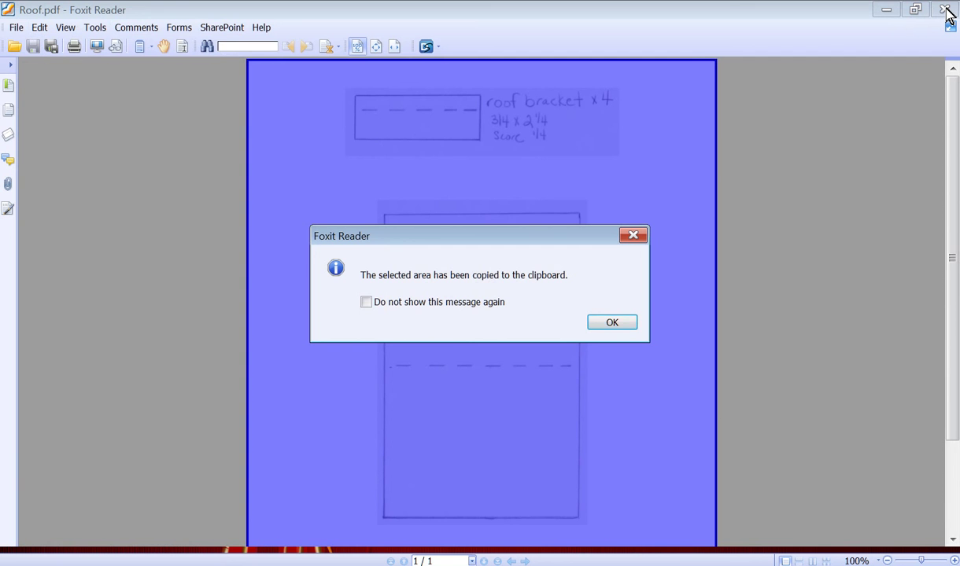
pyautogui.click(615, 325)
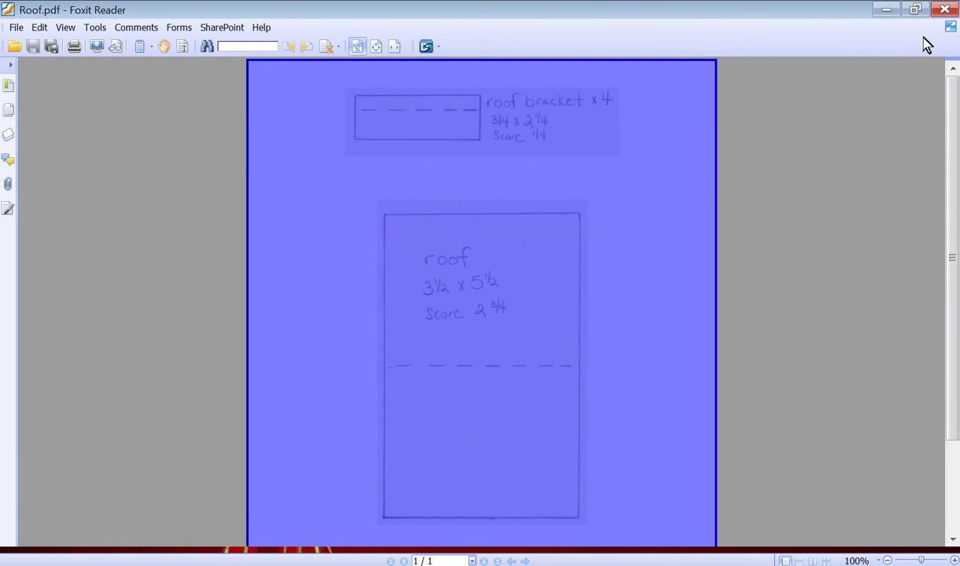
pyautogui.click(946, 12)
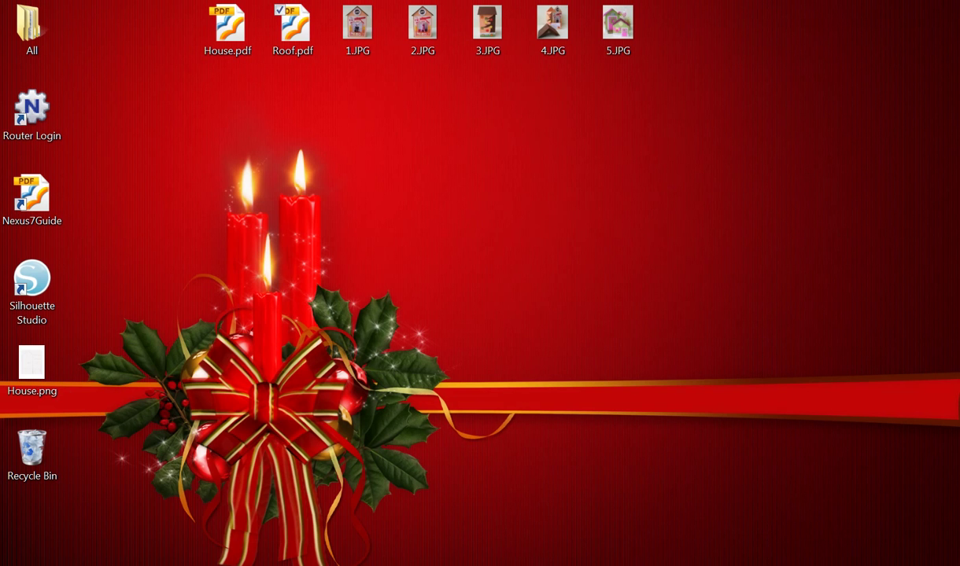
# Launch Paint with a blank picture for the copied roof template
pyautogui.press('super')
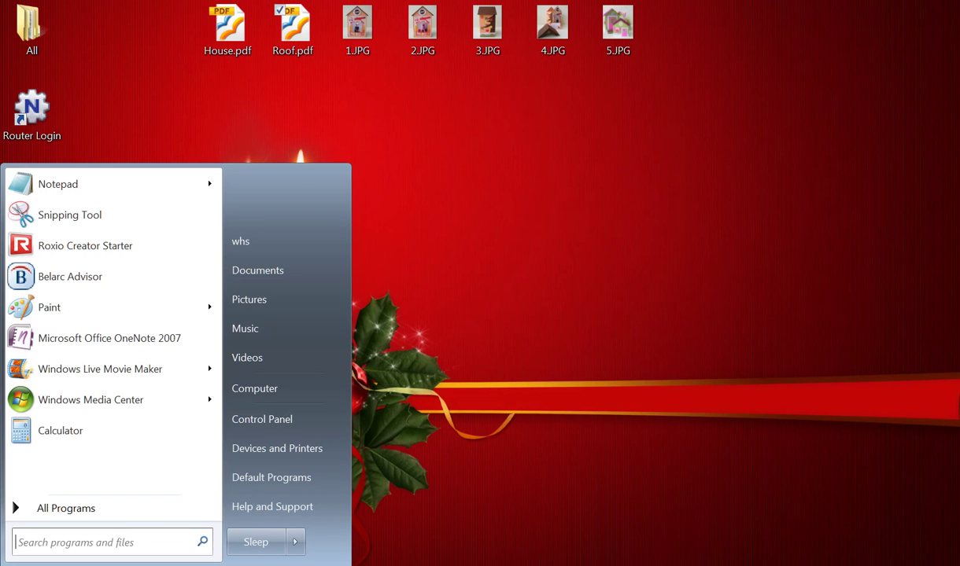
pyautogui.click(55, 316)
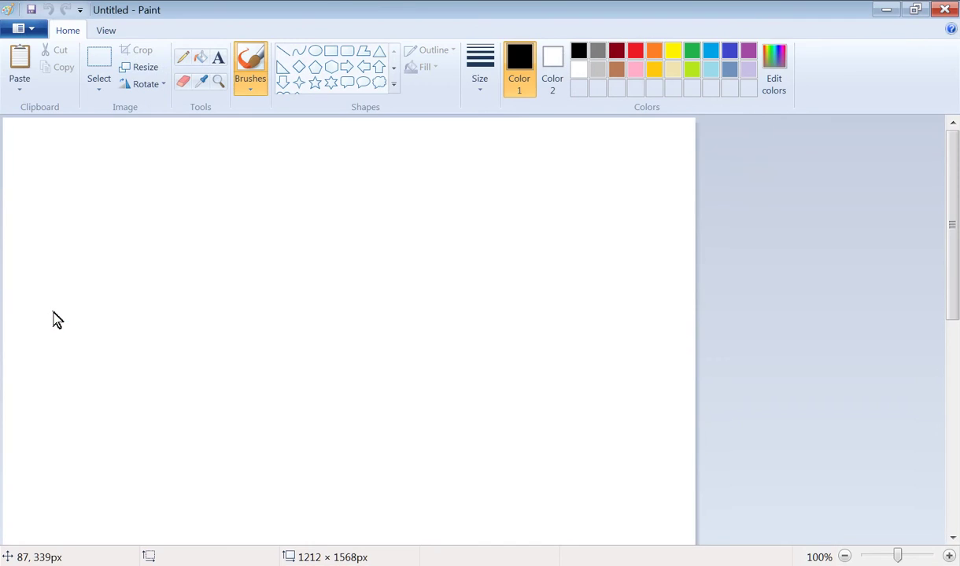
# Paste the copied roof template into the blank picture, save it to the desktop as Roof.png, and close Paint
pyautogui.click(21, 61)
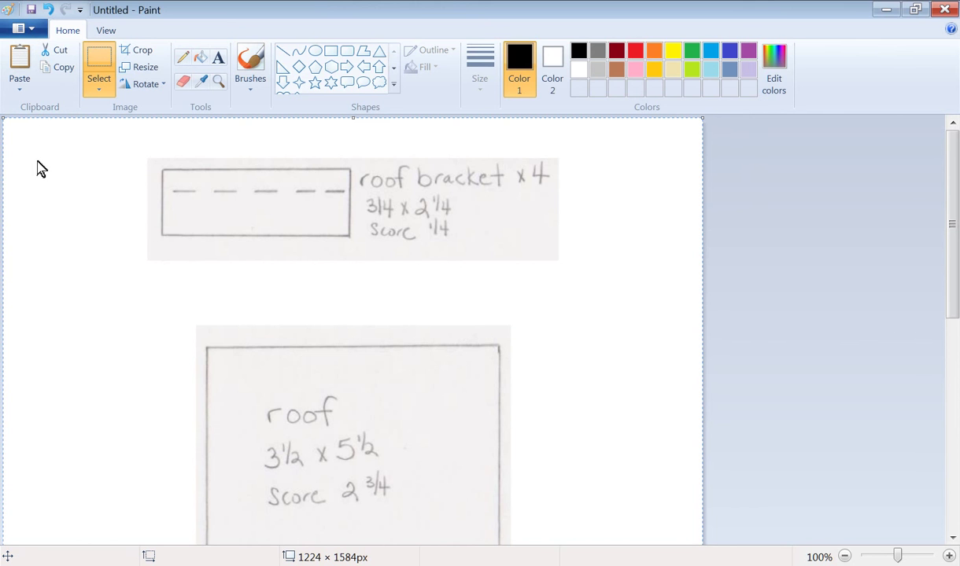
pyautogui.hotkey('ctrl', 's')
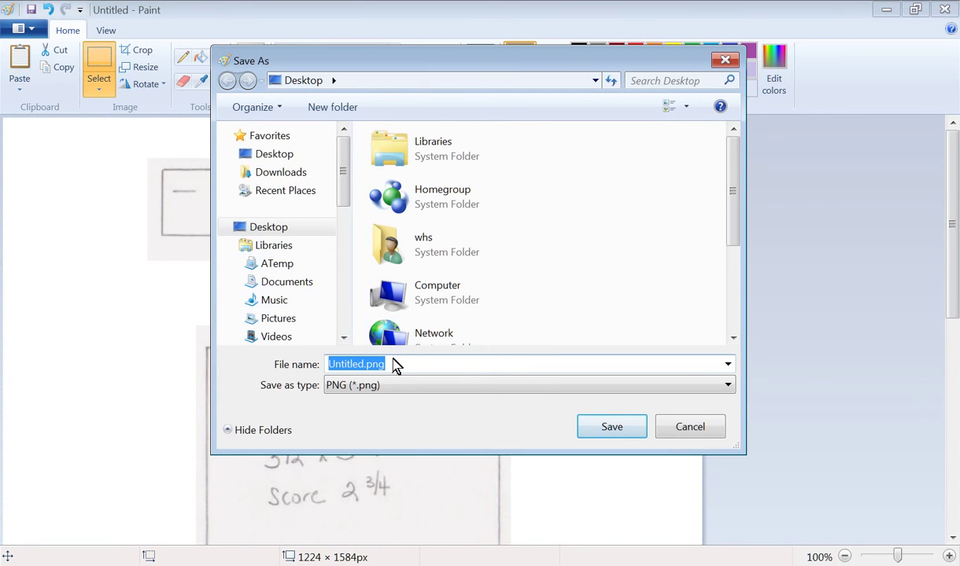
pyautogui.write('Ro')
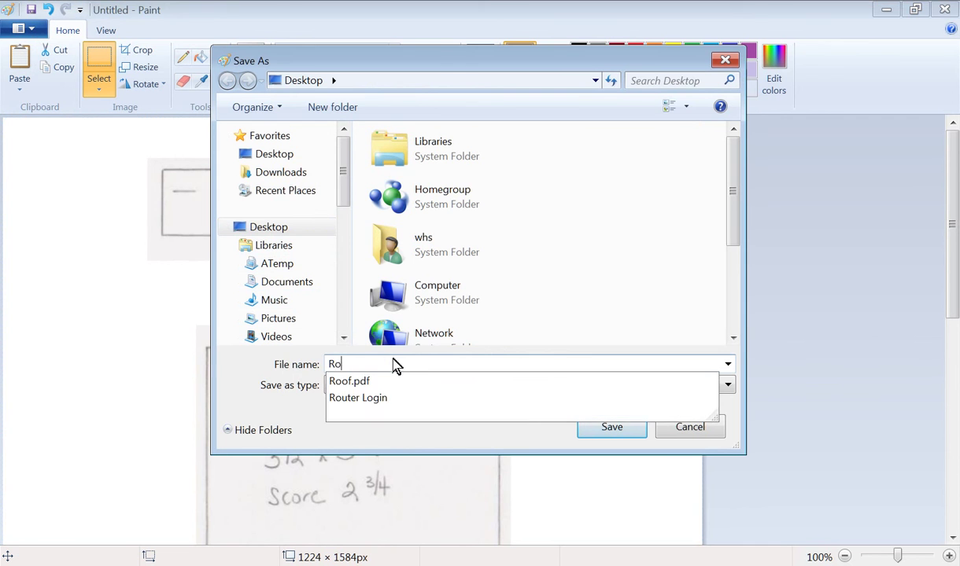
pyautogui.write('of')
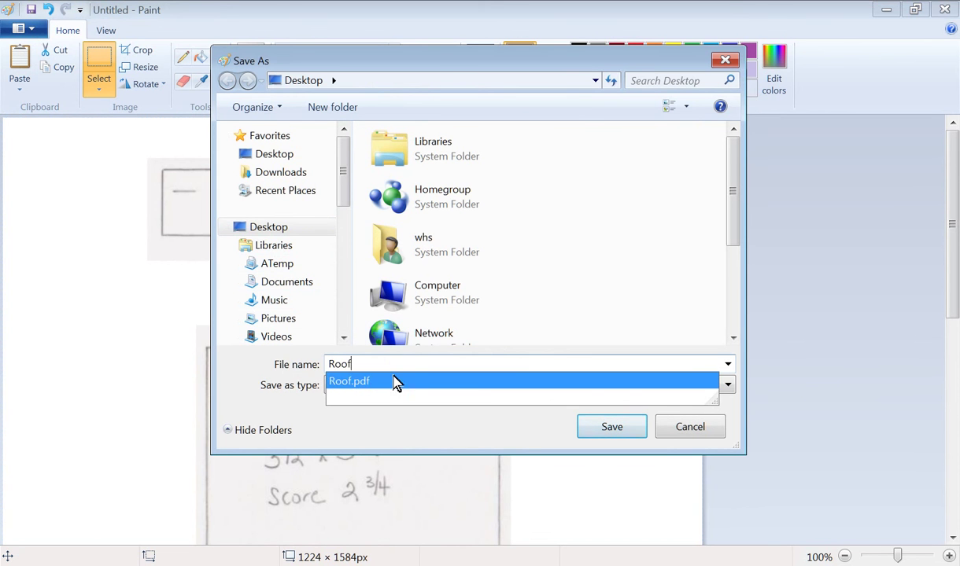
pyautogui.click(415, 409)
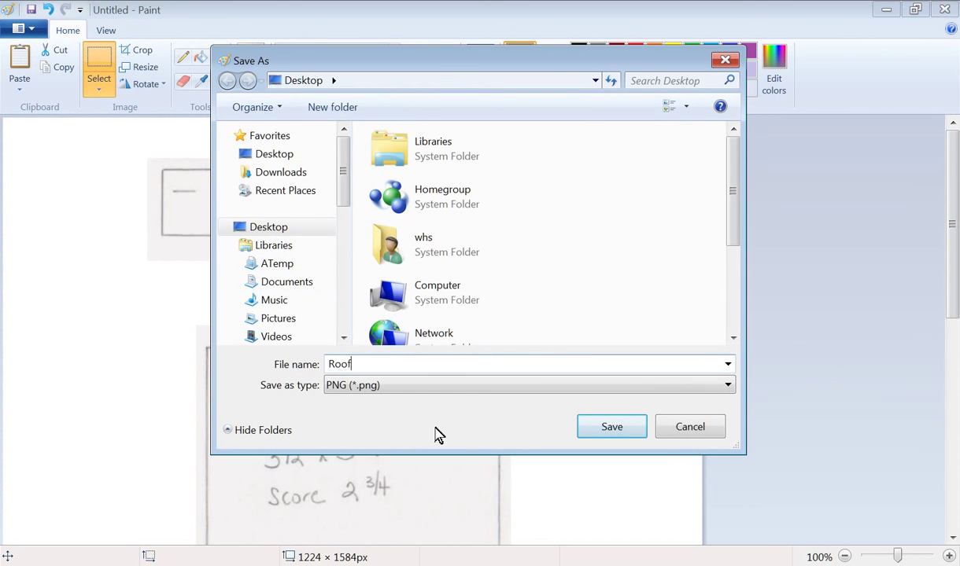
pyautogui.click(608, 427)
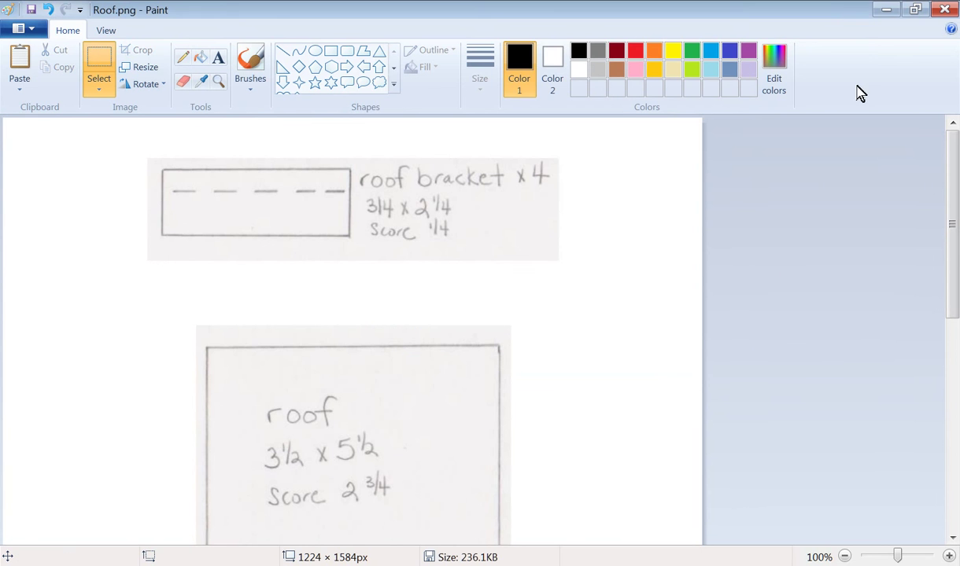
pyautogui.click(945, 9)
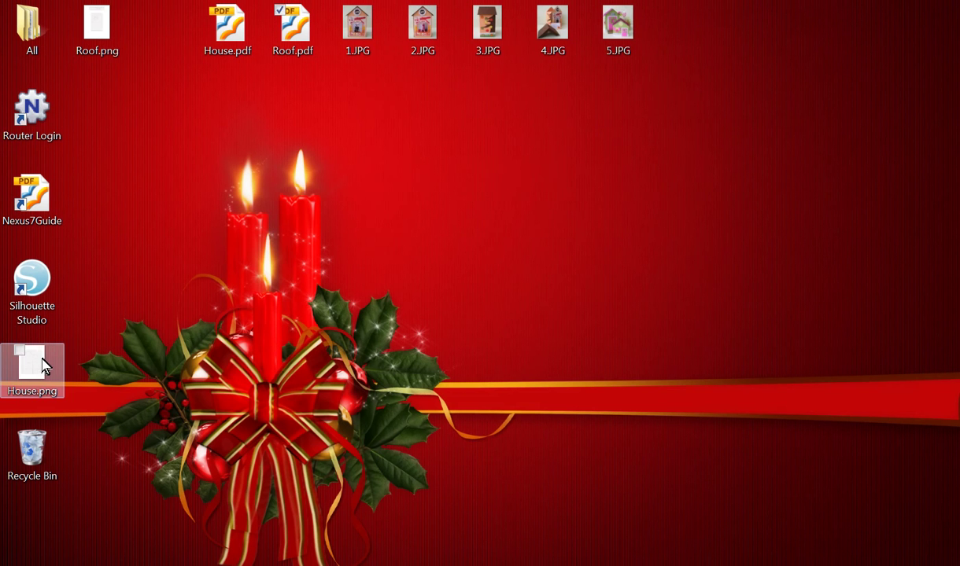
# Move the Roof.png and House.png icons on the desktop into the row beside House.pdf
pyautogui.click(99, 31)
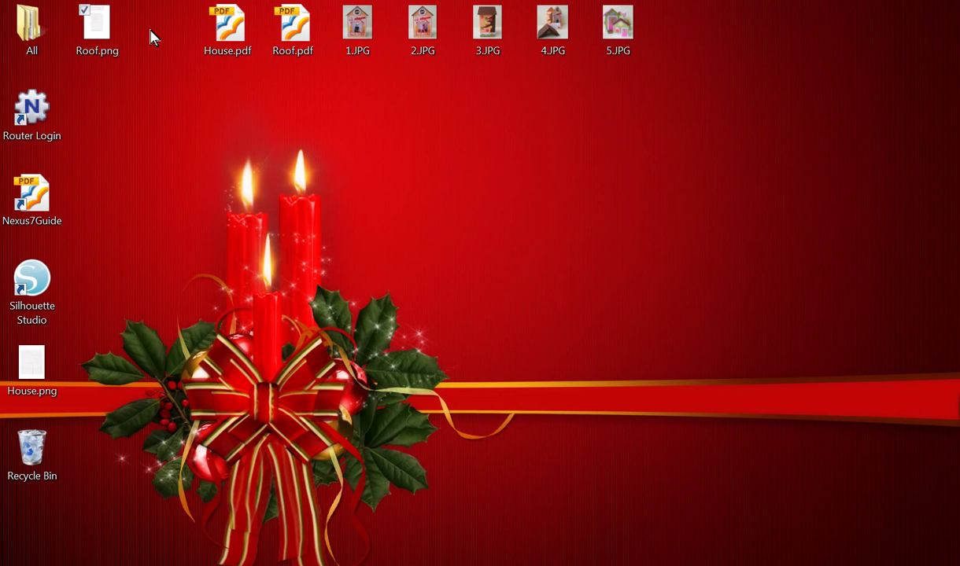
pyautogui.moveTo(152, 37); pyautogui.dragTo(154, 34)
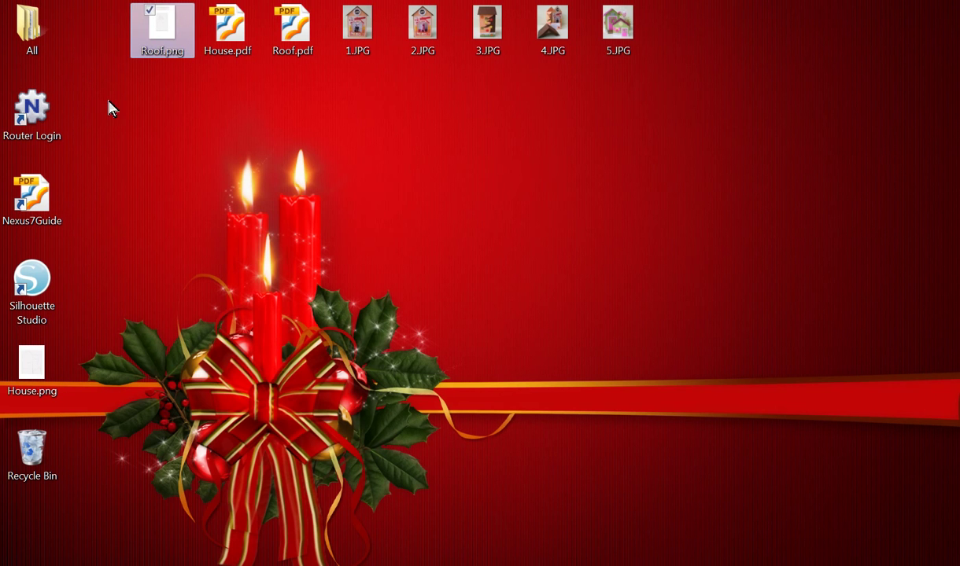
pyautogui.click(35, 362)
pyautogui.moveTo(111, 18); pyautogui.dragTo(110, 20)
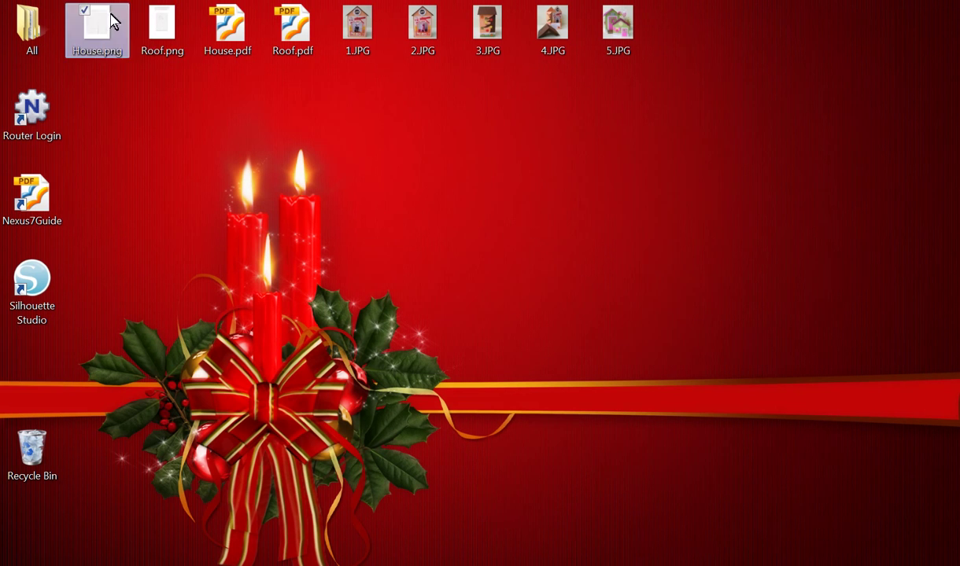
# View Roof.png in the image viewer to check the template, and return to the desktop
pyautogui.click(157, 35)
pyautogui.doubleClick(157, 31)
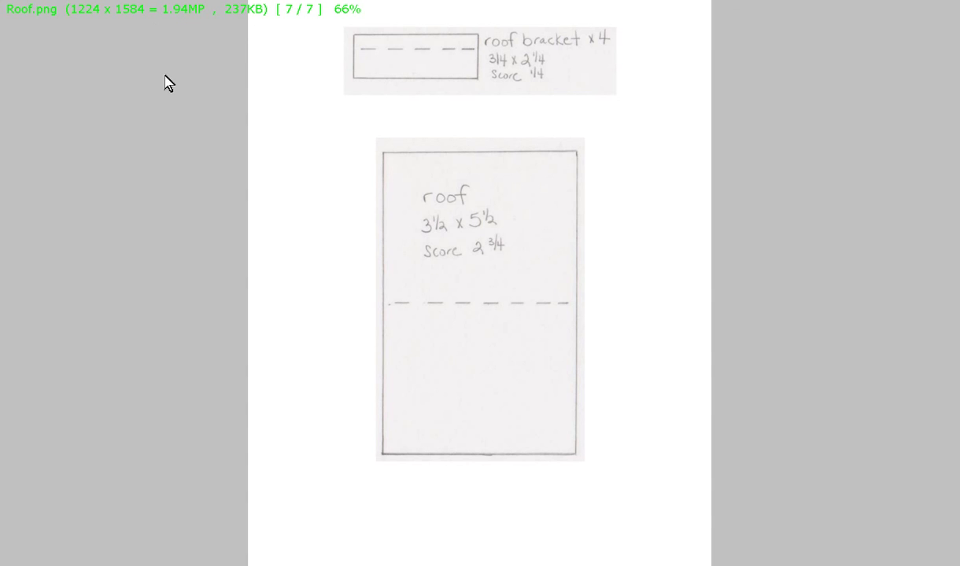
pyautogui.press('Escape')
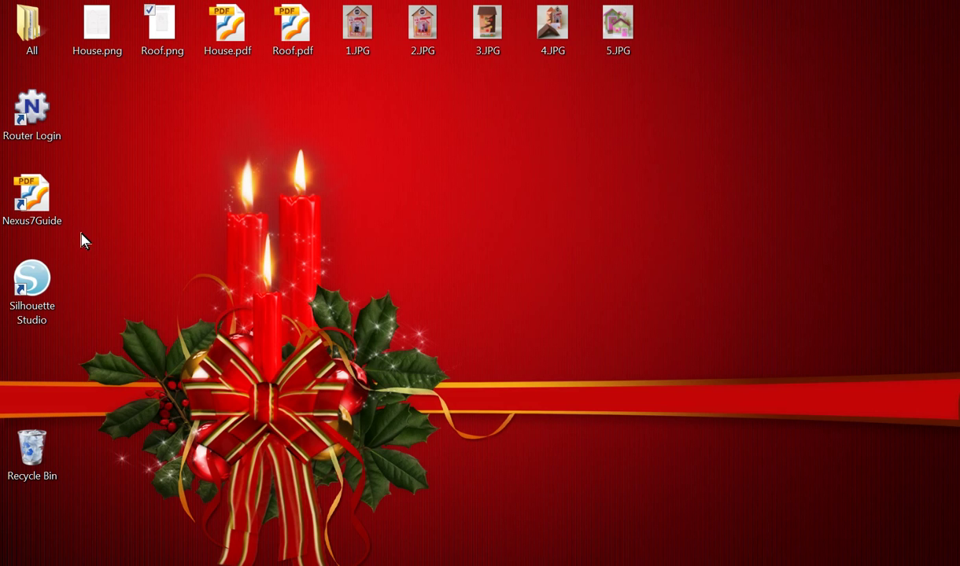
# Launch Silhouette Studio and open Roof.png from the desktop with the file type set to PNG
pyautogui.rightClick(28, 269)
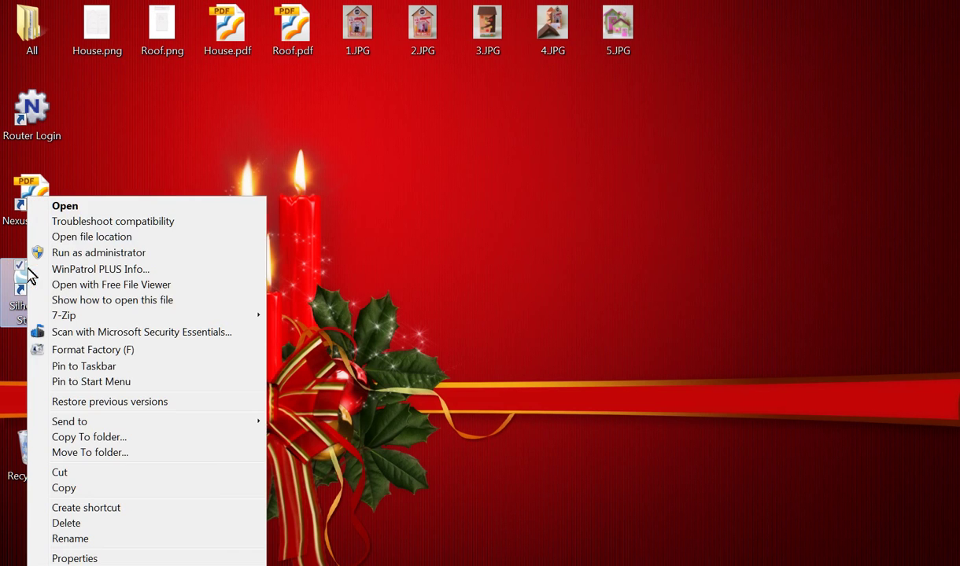
pyautogui.click(77, 209)
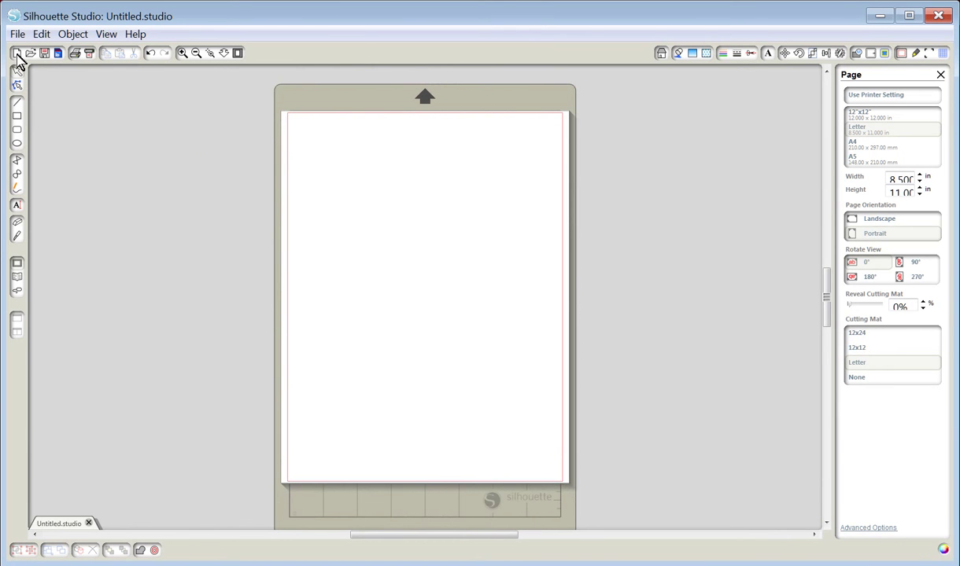
pyautogui.click(18, 34)
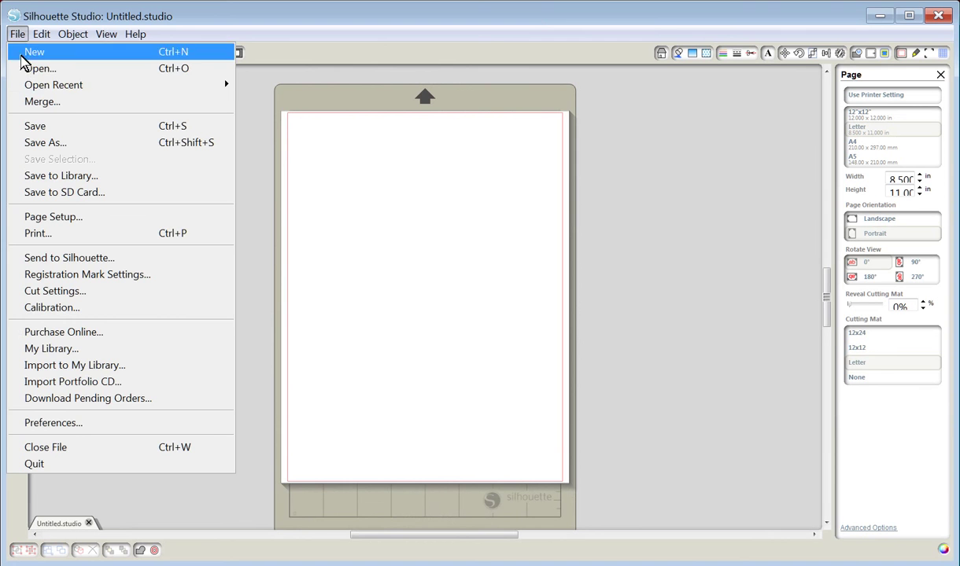
pyautogui.click(31, 70)
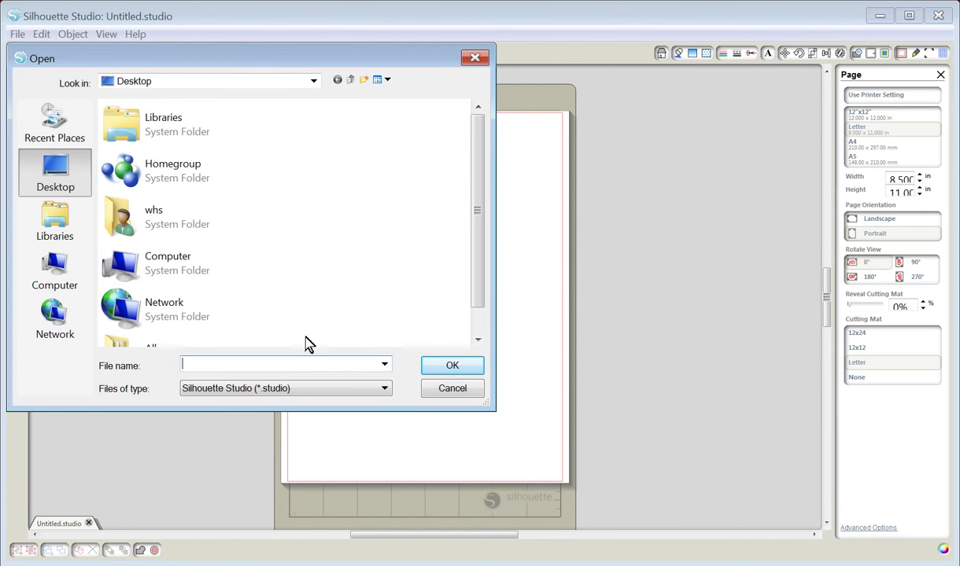
pyautogui.click(382, 390)
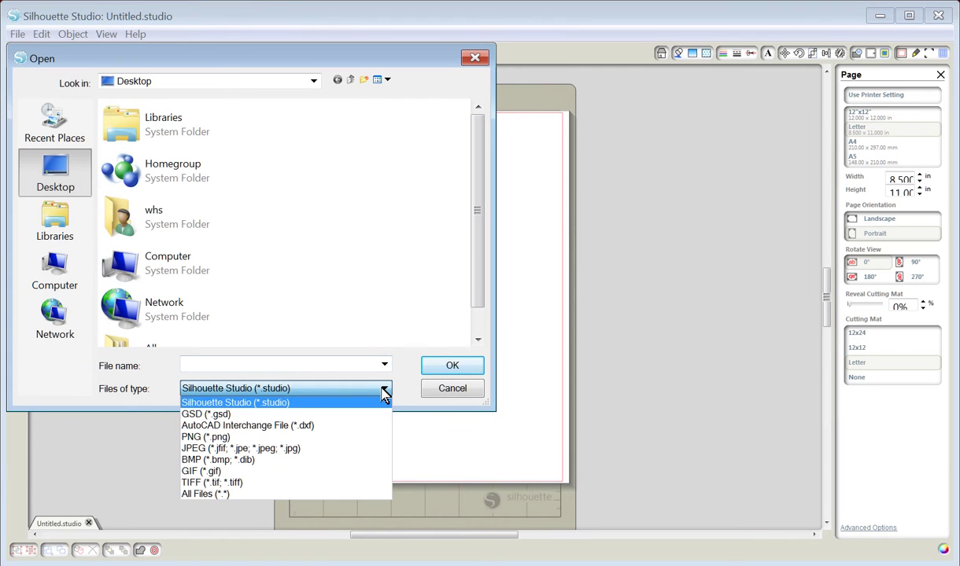
pyautogui.click(292, 437)
pyautogui.moveTo(478, 239); pyautogui.dragTo(471, 342)
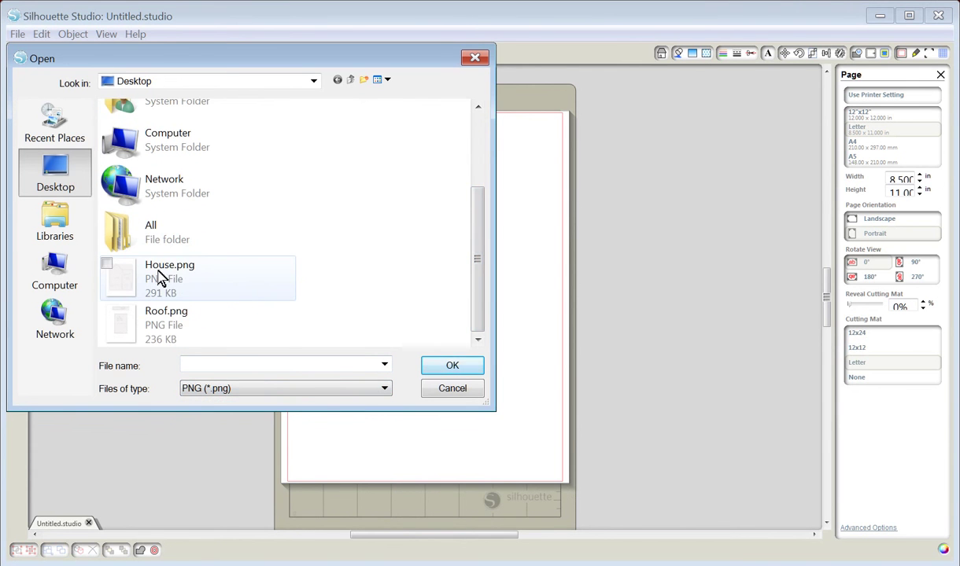
pyautogui.doubleClick(155, 326)
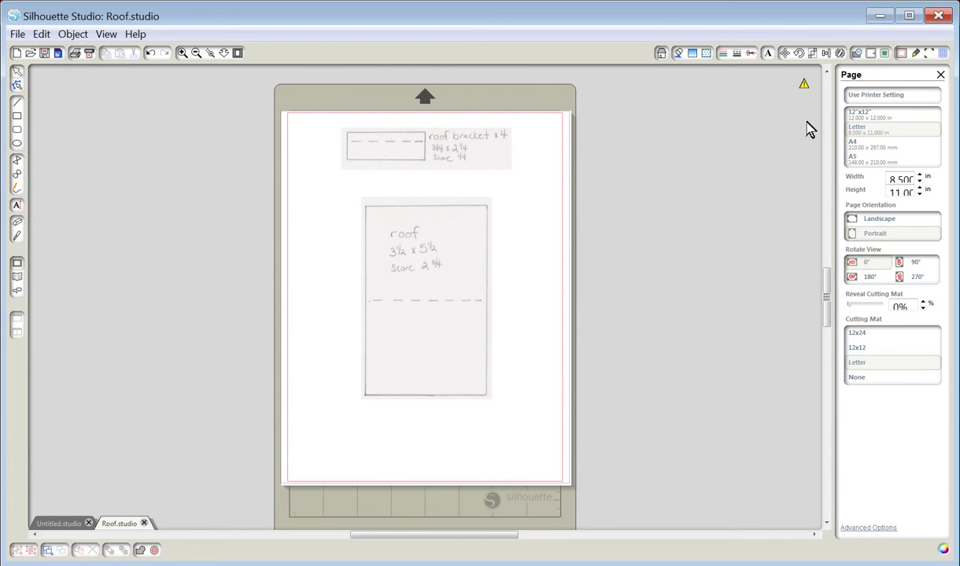
# Select a trace area of about 6 by 8.5 in around both roof pieces and apply Trace Outer Edge
pyautogui.click(884, 53)
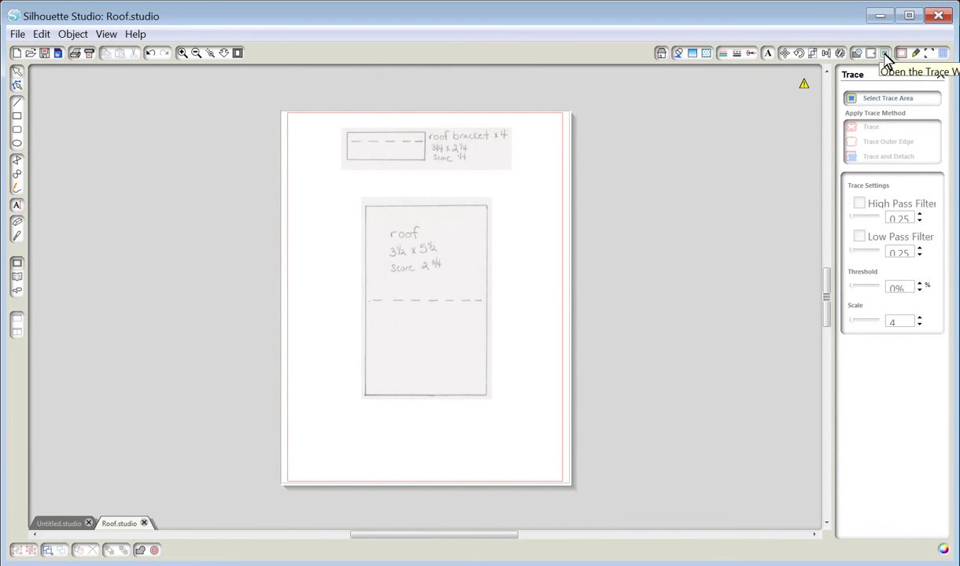
pyautogui.click(879, 102)
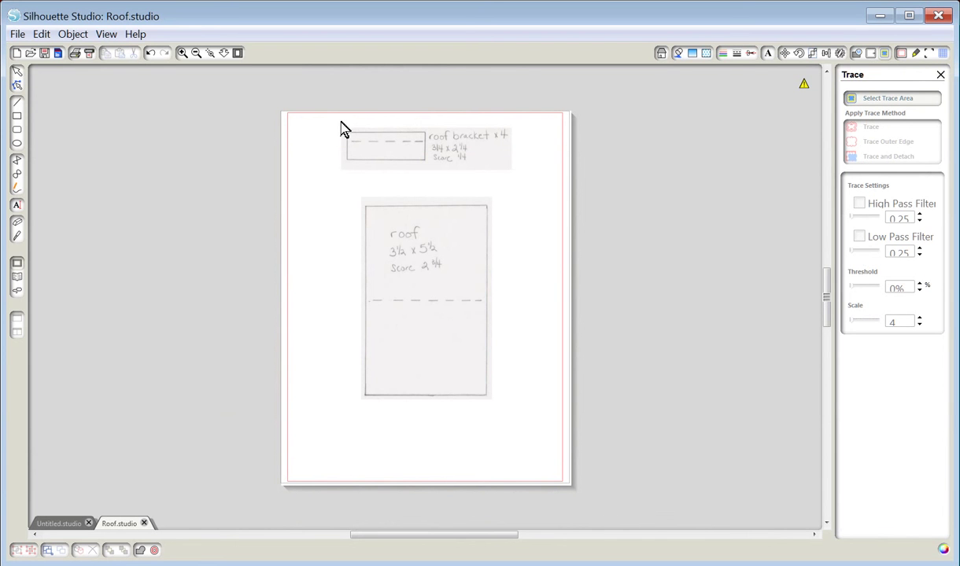
pyautogui.moveTo(326, 123)
pyautogui.mouseDown()
pyautogui.moveTo(525, 160)
pyautogui.moveTo(516, 401)
pyautogui.moveTo(520, 425)
pyautogui.moveTo(533, 419)
pyautogui.mouseUp()
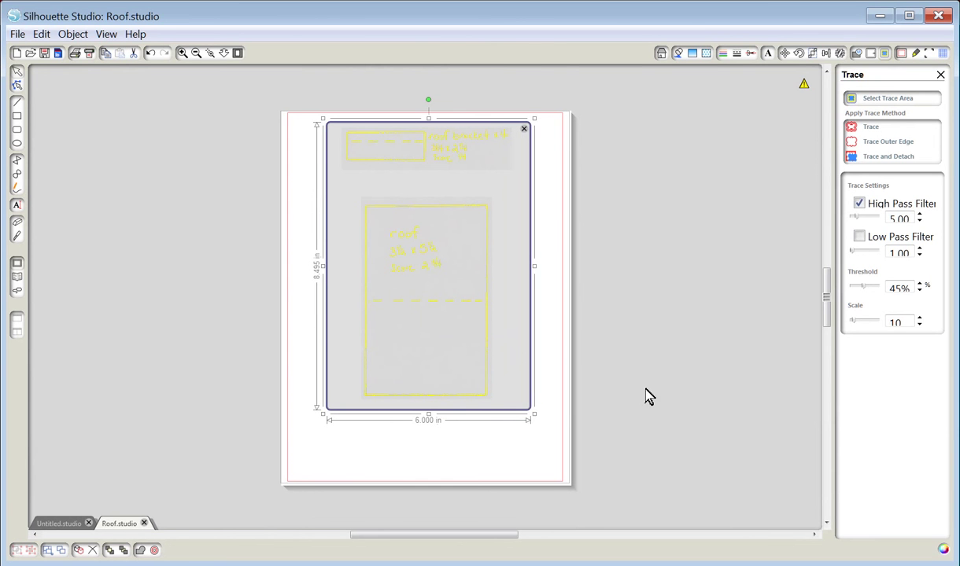
pyautogui.click(888, 143)
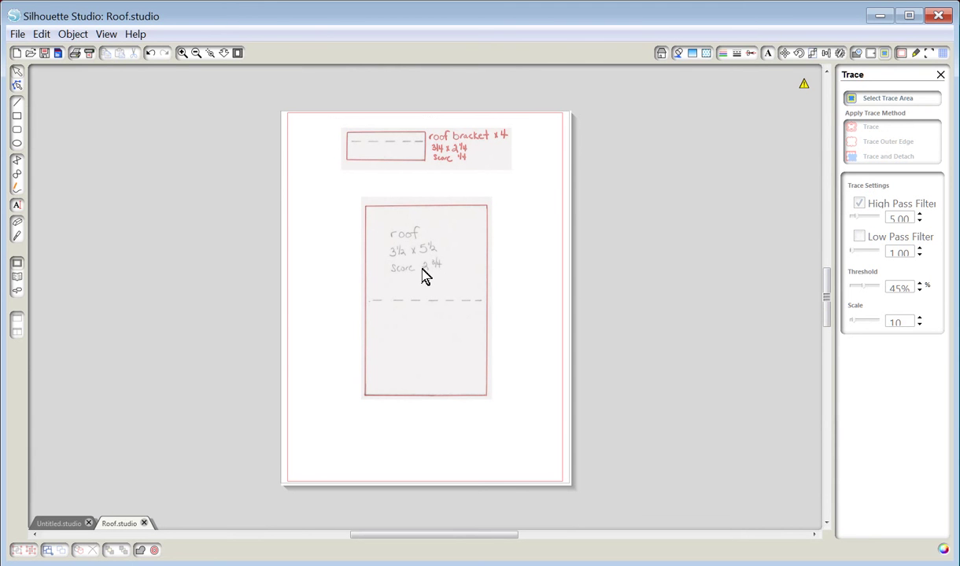
# Move the original roof image off the traced outlines and delete it
pyautogui.moveTo(422, 275); pyautogui.dragTo(659, 318)
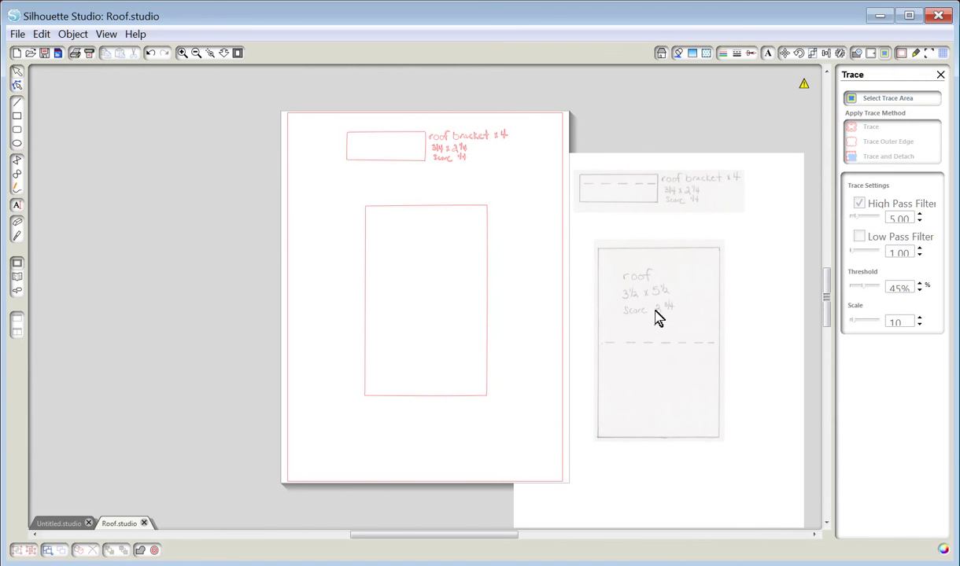
pyautogui.rightClick(658, 317)
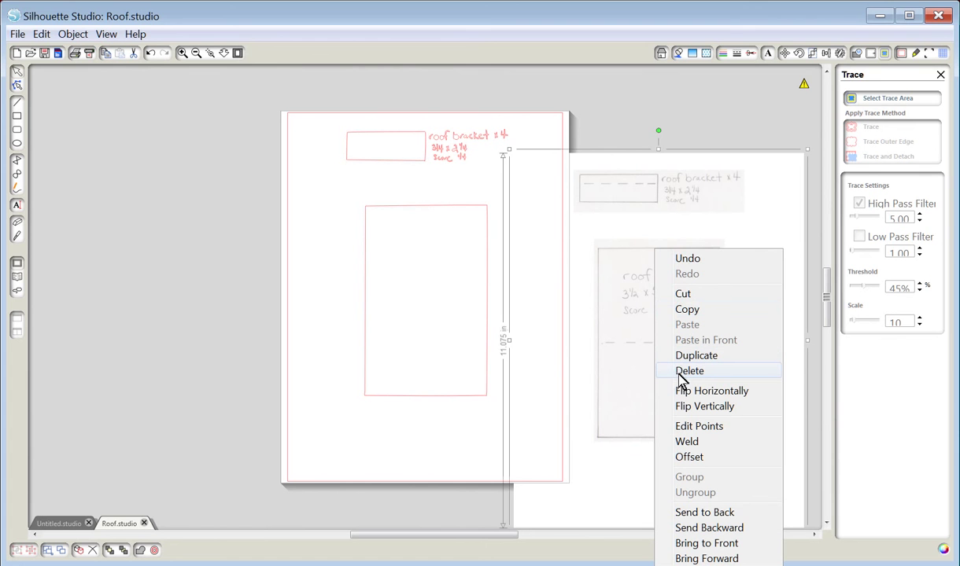
pyautogui.click(583, 352)
pyautogui.moveTo(583, 351)
pyautogui.mouseDown()
pyautogui.moveTo(438, 318)
pyautogui.moveTo(457, 315)
pyautogui.moveTo(376, 311)
pyautogui.moveTo(614, 332)
pyautogui.mouseUp()
pyautogui.rightClick(616, 326)
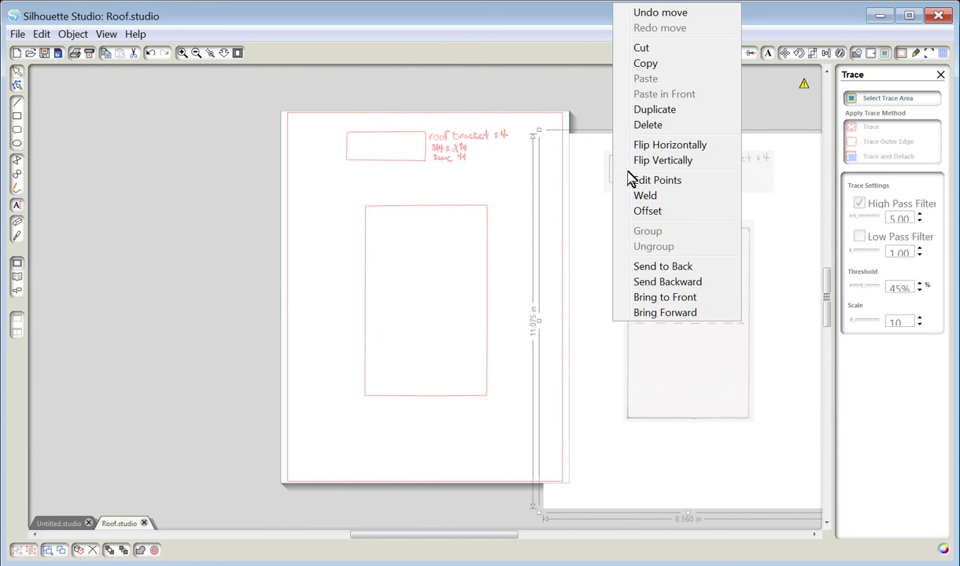
pyautogui.click(647, 125)
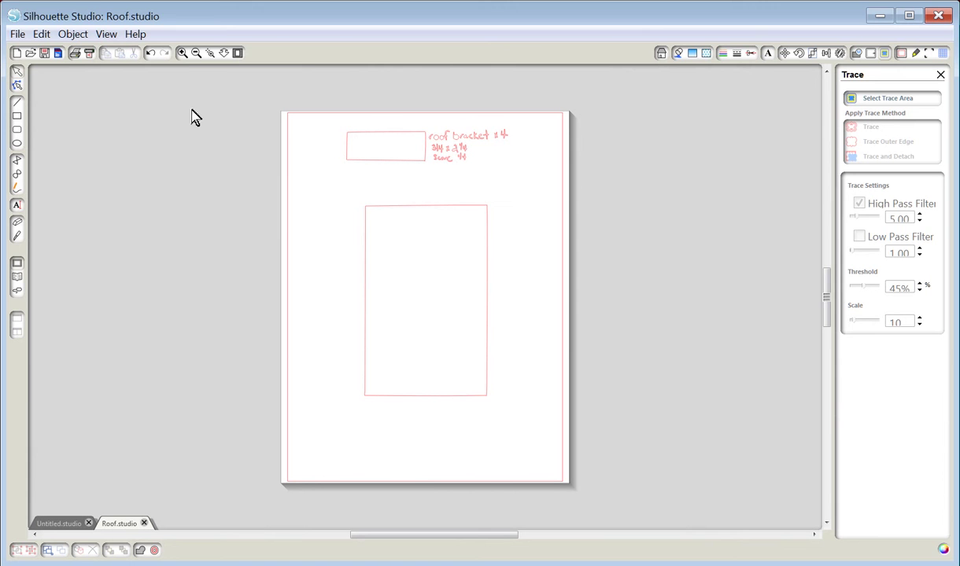
# Erase the traced handwritten notes beside the roof bracket rectangle with the Eraser
pyautogui.click(182, 54)
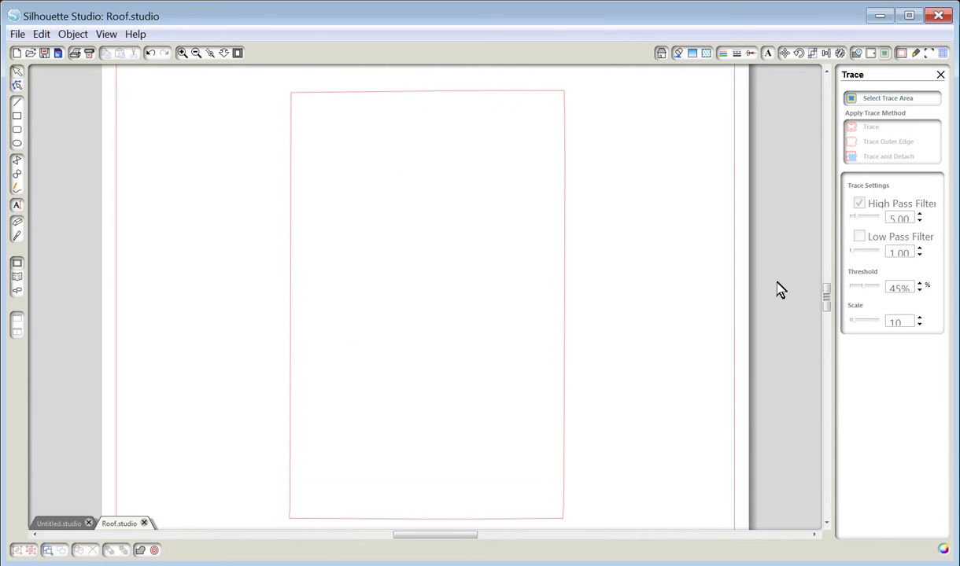
pyautogui.moveTo(826, 296)
pyautogui.mouseDown()
pyautogui.moveTo(818, 237)
pyautogui.moveTo(821, 251)
pyautogui.mouseUp()
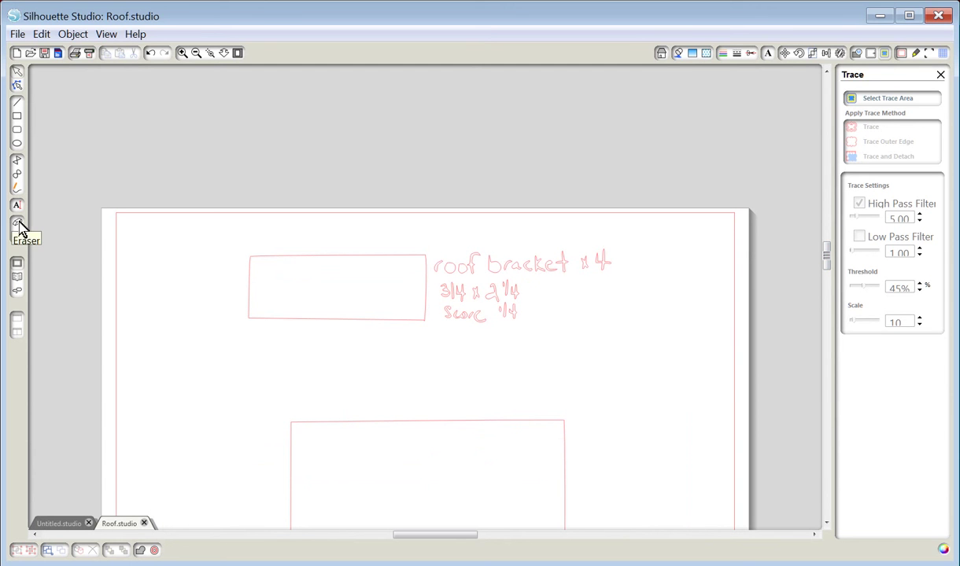
pyautogui.moveTo(19, 211)
pyautogui.click(19, 223)
pyautogui.moveTo(441, 269)
pyautogui.mouseDown()
pyautogui.moveTo(600, 258)
pyautogui.moveTo(557, 258)
pyautogui.moveTo(610, 258)
pyautogui.moveTo(623, 270)
pyautogui.moveTo(429, 269)
pyautogui.moveTo(436, 309)
pyautogui.moveTo(466, 294)
pyautogui.mouseUp()
pyautogui.moveTo(439, 270)
pyautogui.mouseDown()
pyautogui.moveTo(516, 258)
pyautogui.moveTo(465, 254)
pyautogui.moveTo(541, 262)
pyautogui.moveTo(613, 254)
pyautogui.moveTo(576, 270)
pyautogui.moveTo(604, 272)
pyautogui.moveTo(428, 270)
pyautogui.moveTo(437, 268)
pyautogui.moveTo(448, 312)
pyautogui.moveTo(513, 309)
pyautogui.moveTo(500, 305)
pyautogui.moveTo(489, 324)
pyautogui.moveTo(468, 320)
pyautogui.moveTo(452, 261)
pyautogui.moveTo(447, 273)
pyautogui.moveTo(516, 269)
pyautogui.moveTo(517, 295)
pyautogui.moveTo(517, 286)
pyautogui.moveTo(465, 288)
pyautogui.moveTo(484, 299)
pyautogui.moveTo(474, 299)
pyautogui.moveTo(511, 309)
pyautogui.mouseUp()
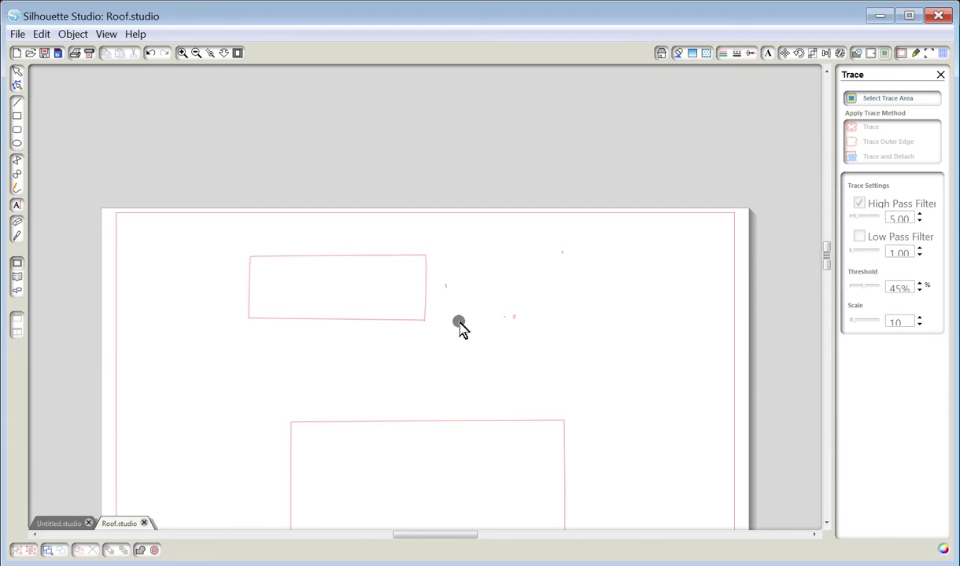
pyautogui.moveTo(459, 323)
pyautogui.mouseDown()
pyautogui.moveTo(446, 311)
pyautogui.moveTo(418, 318)
pyautogui.moveTo(430, 315)
pyautogui.moveTo(422, 338)
pyautogui.moveTo(494, 323)
pyautogui.mouseUp()
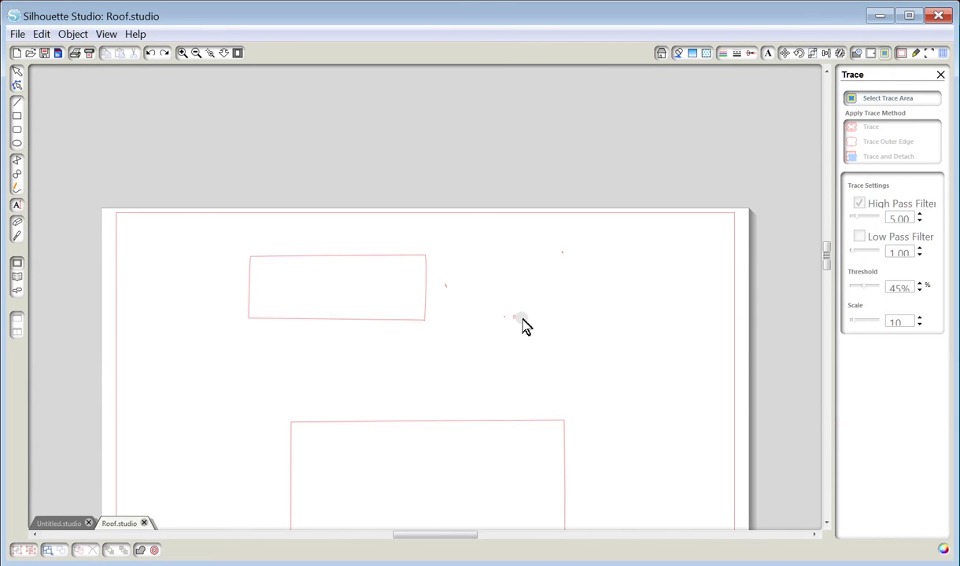
pyautogui.scroll(-1, 525, 326)
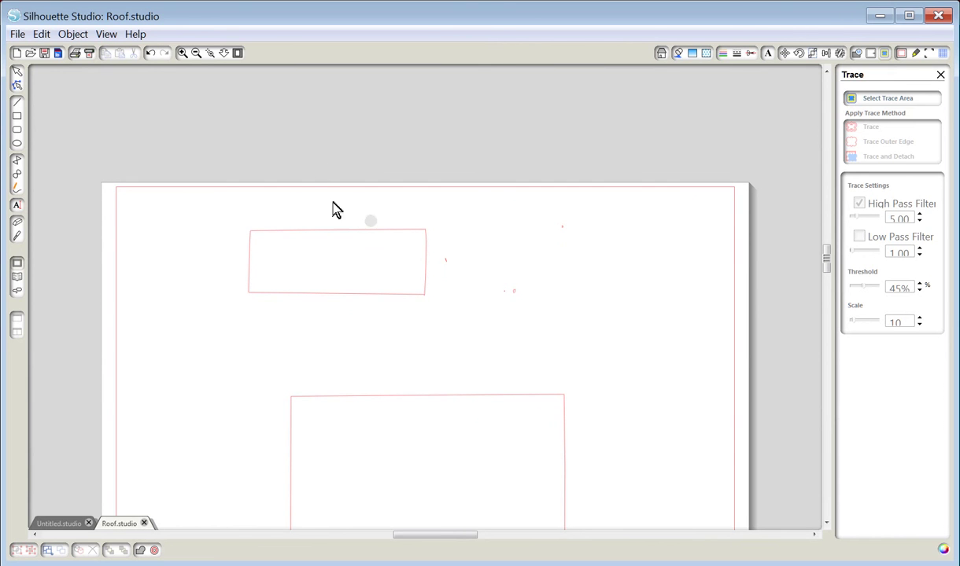
# Erase leftover specks of the notes beside the roof bracket and return to the Select tool
pyautogui.click(196, 55)
pyautogui.click(195, 55)
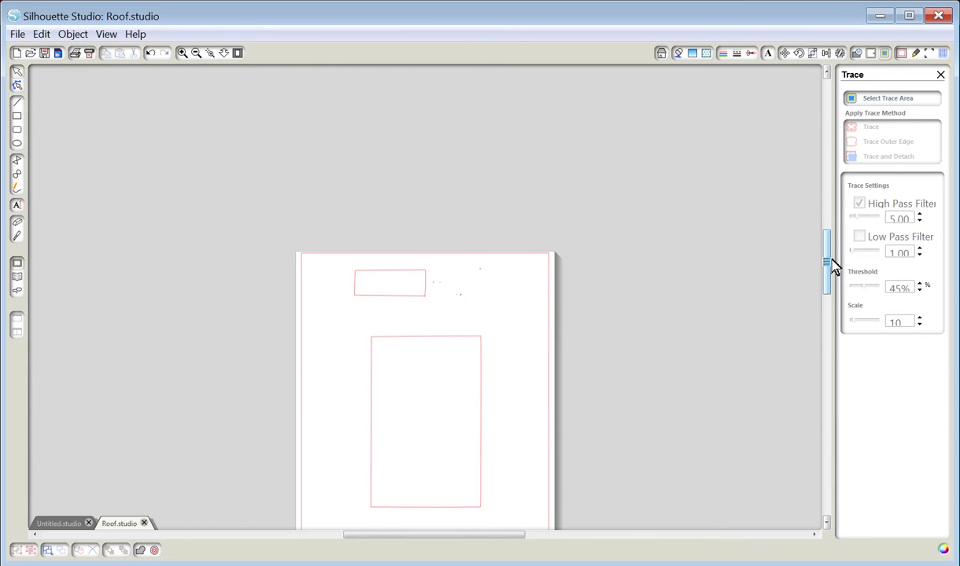
pyautogui.moveTo(832, 265); pyautogui.dragTo(828, 307)
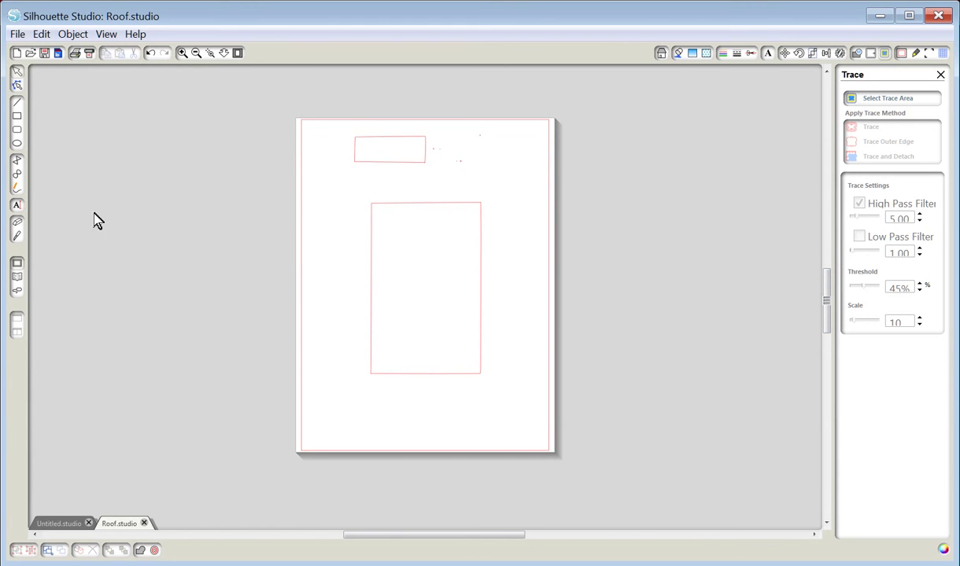
pyautogui.click(17, 223)
pyautogui.click(18, 71)
# Save the traced design to the library under the filename Roof and display its Send to Silhouette cut setup
pyautogui.click(17, 36)
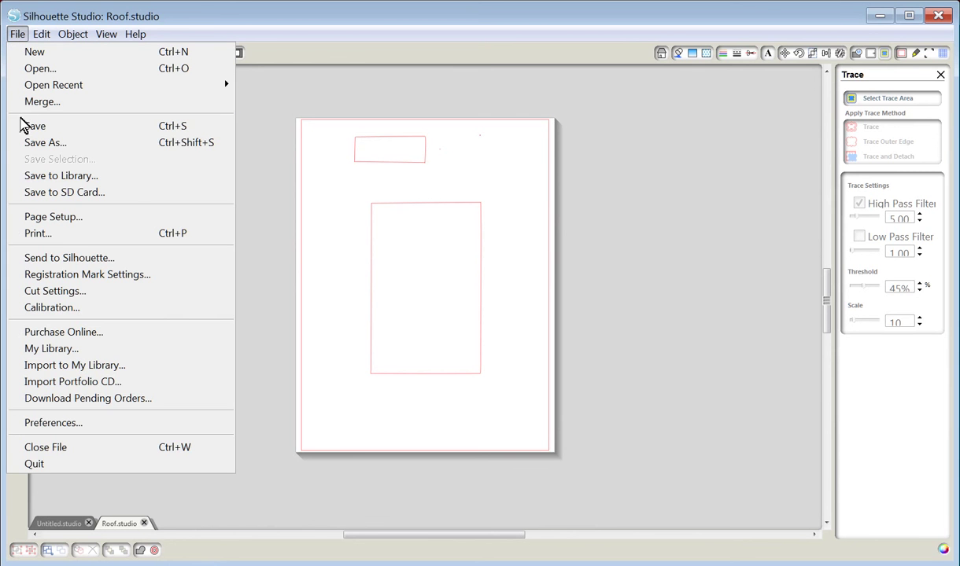
pyautogui.click(27, 183)
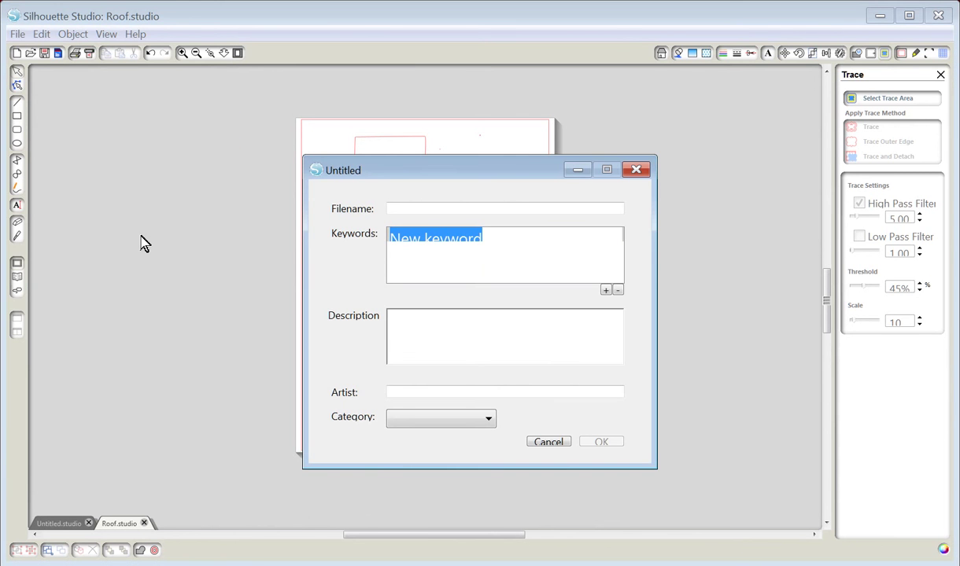
pyautogui.click(410, 211)
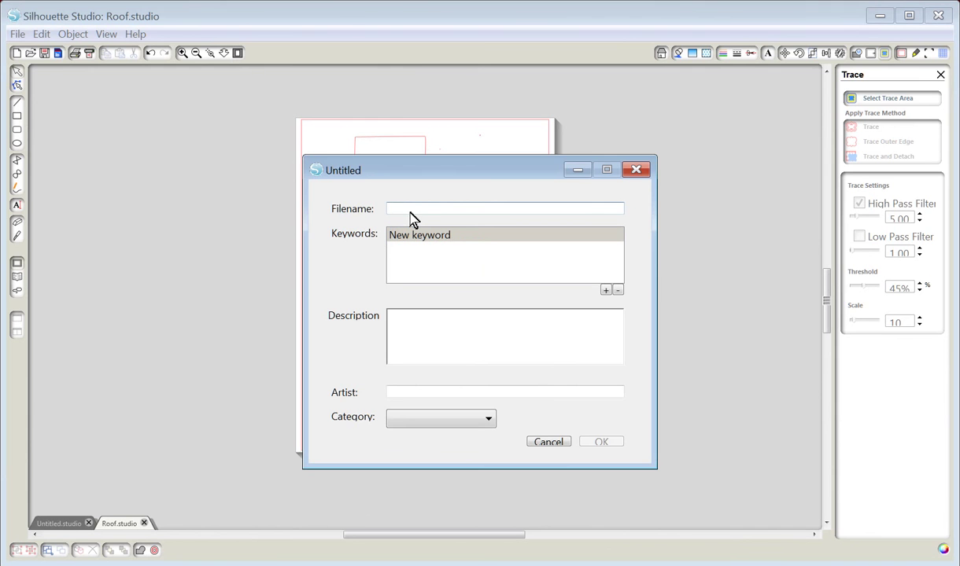
pyautogui.write('Roof')
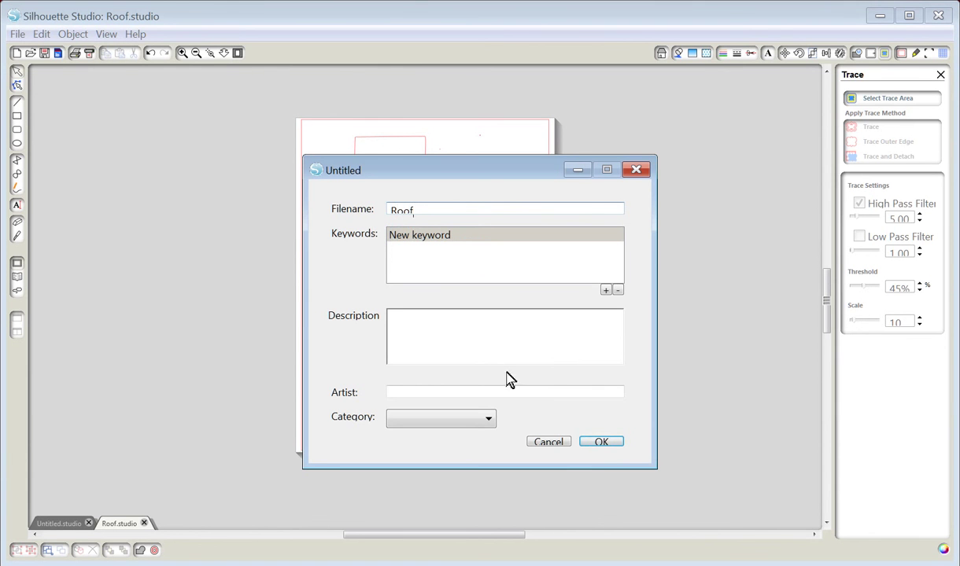
pyautogui.click(604, 443)
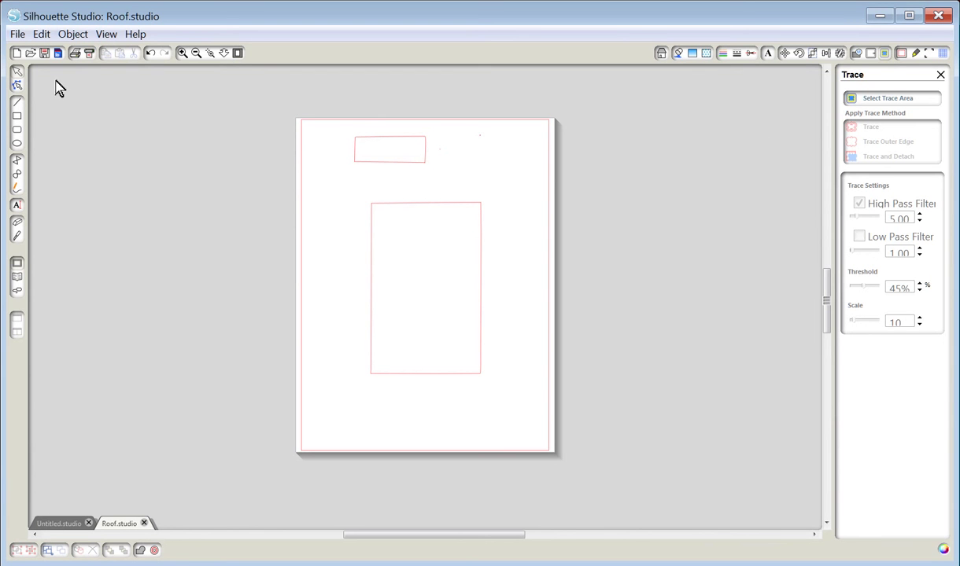
pyautogui.click(17, 35)
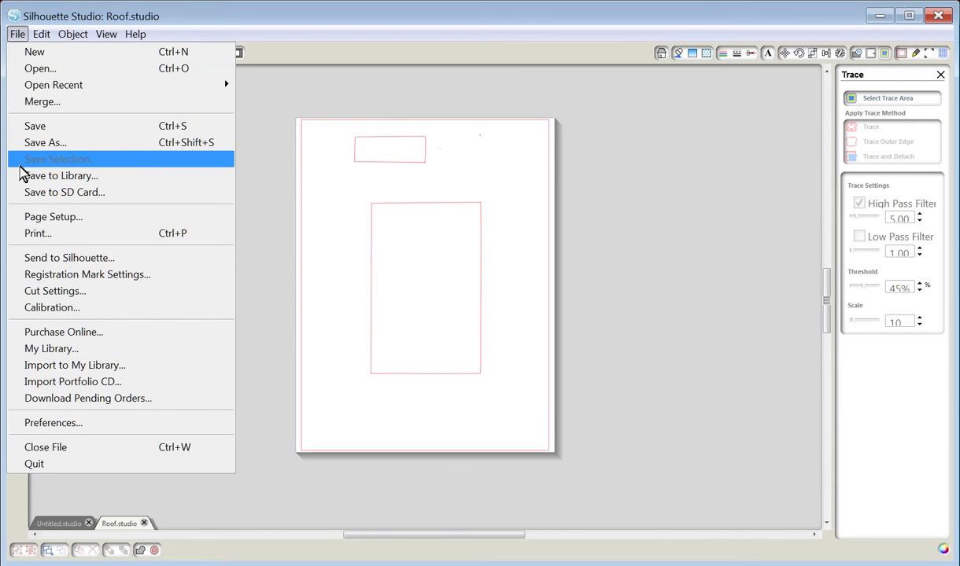
pyautogui.click(32, 257)
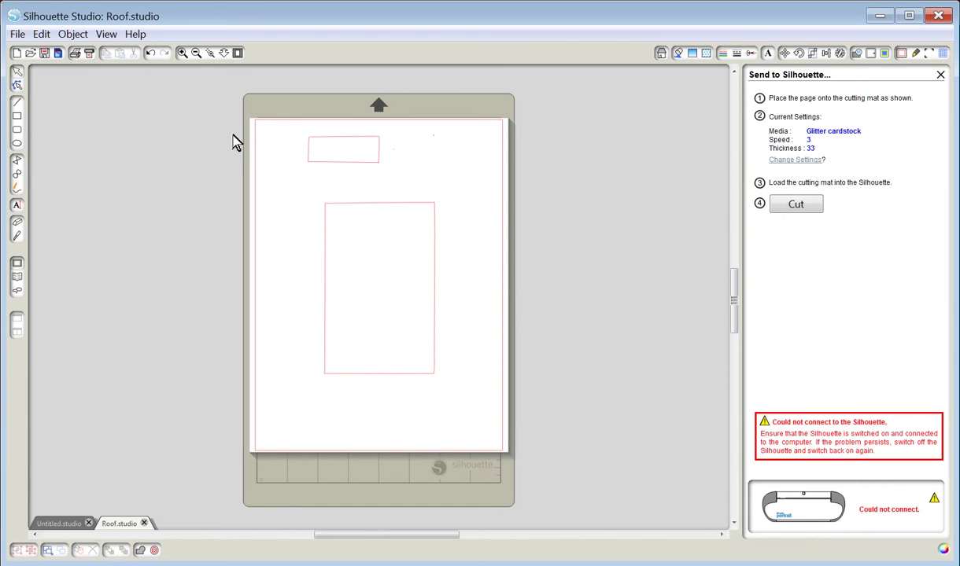
# Create a new document and load the Chair design from My Own Designs in the library
pyautogui.click(15, 55)
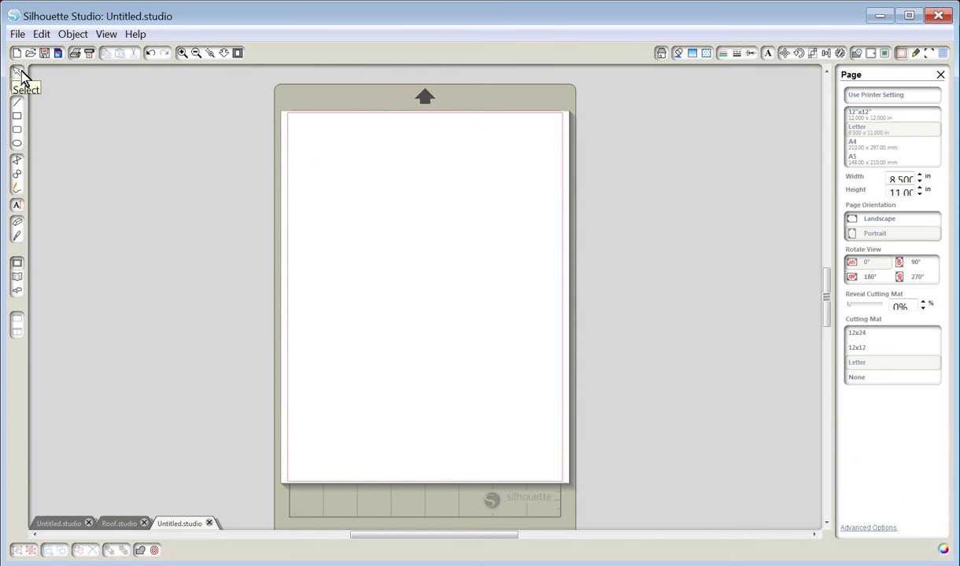
pyautogui.click(17, 35)
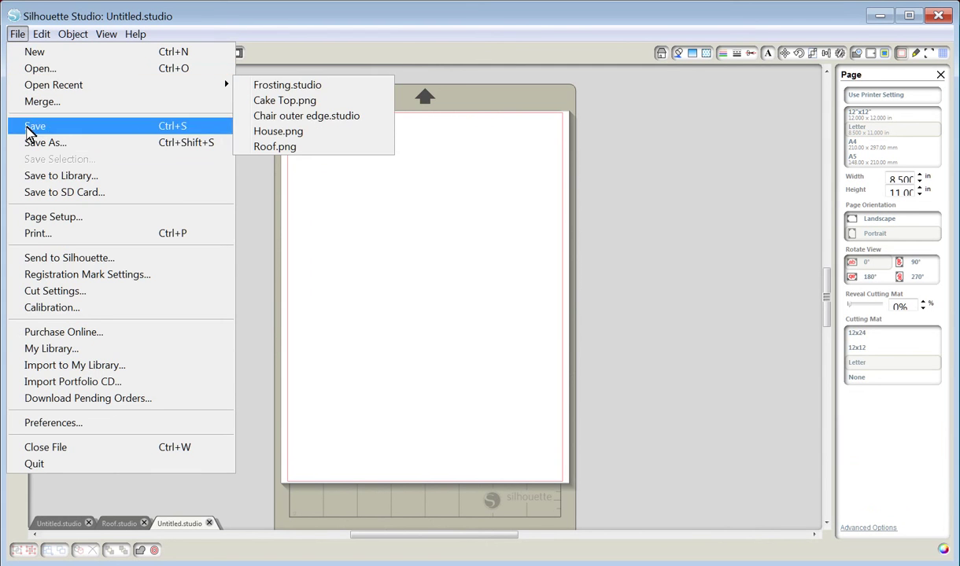
pyautogui.click(50, 350)
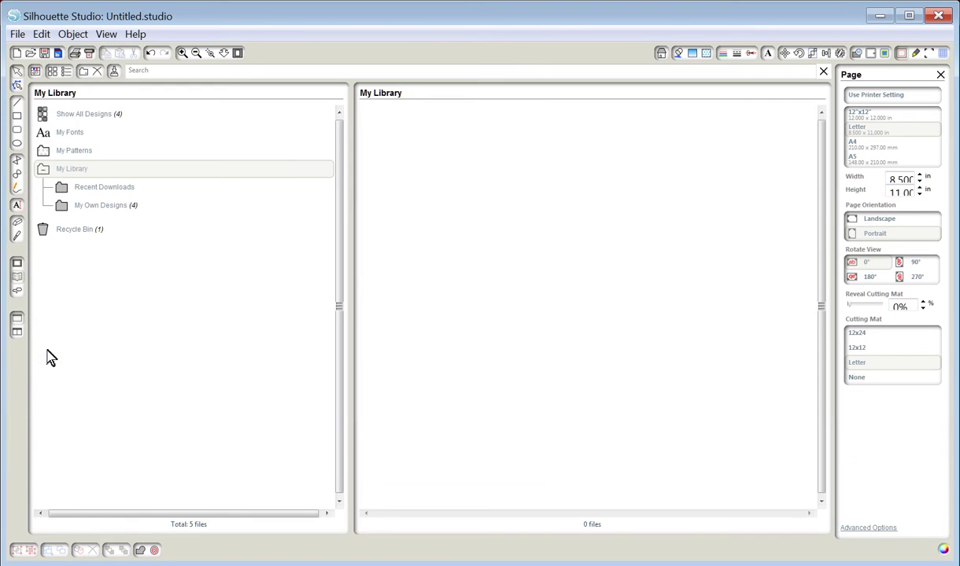
pyautogui.click(110, 206)
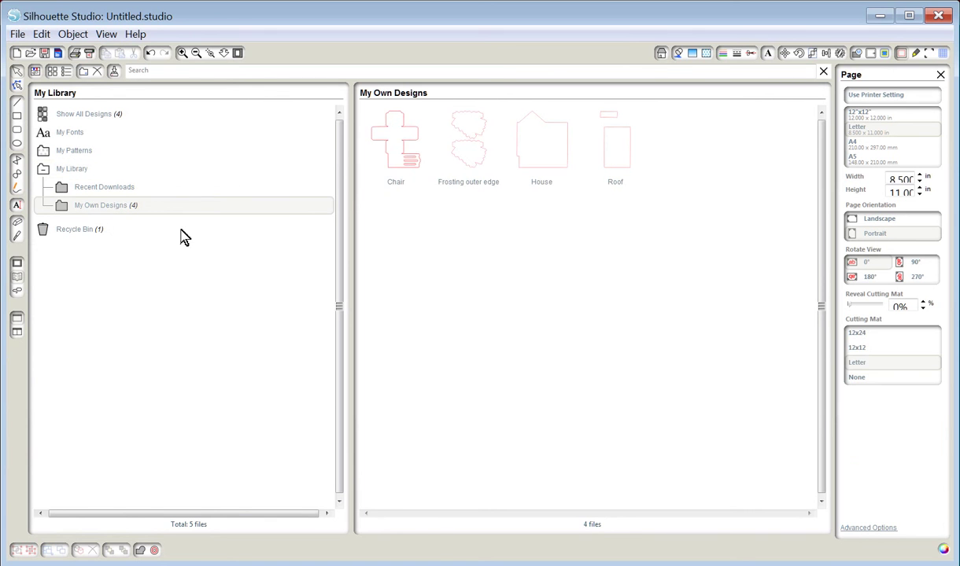
pyautogui.click(390, 160)
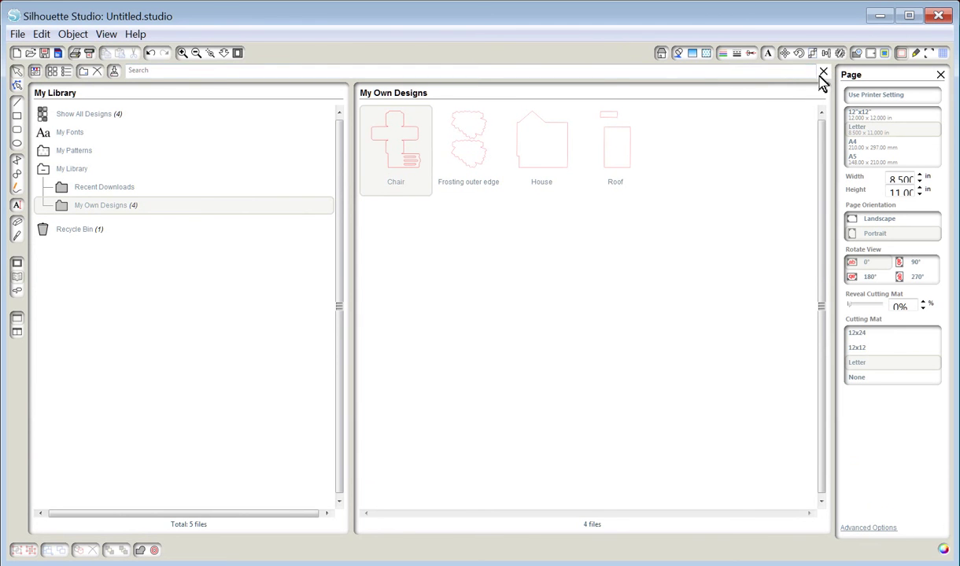
pyautogui.doubleClick(393, 151)
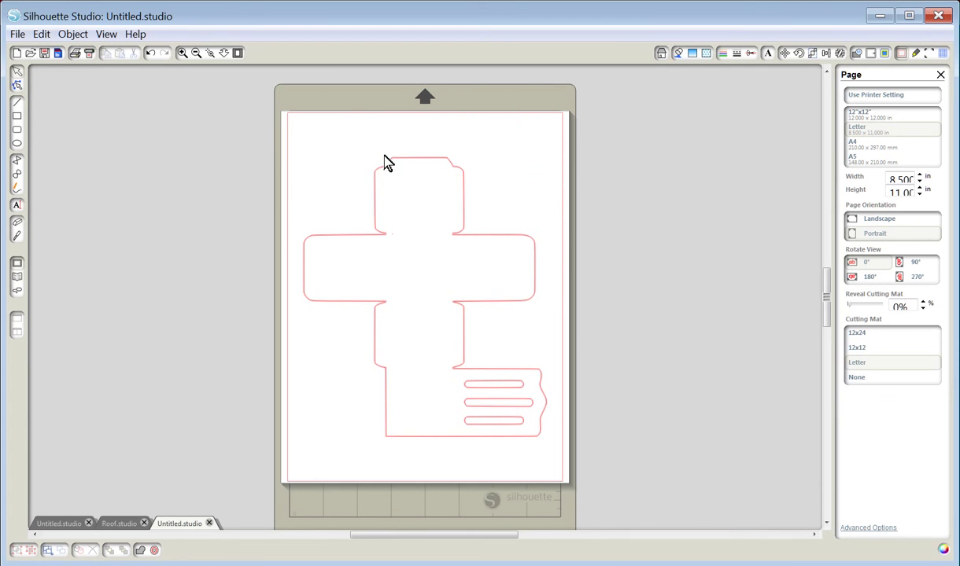
# Select a trace area of about 2.3 by 1.7 in around the chair's three slots and apply Trace Outer Edge
pyautogui.click(885, 55)
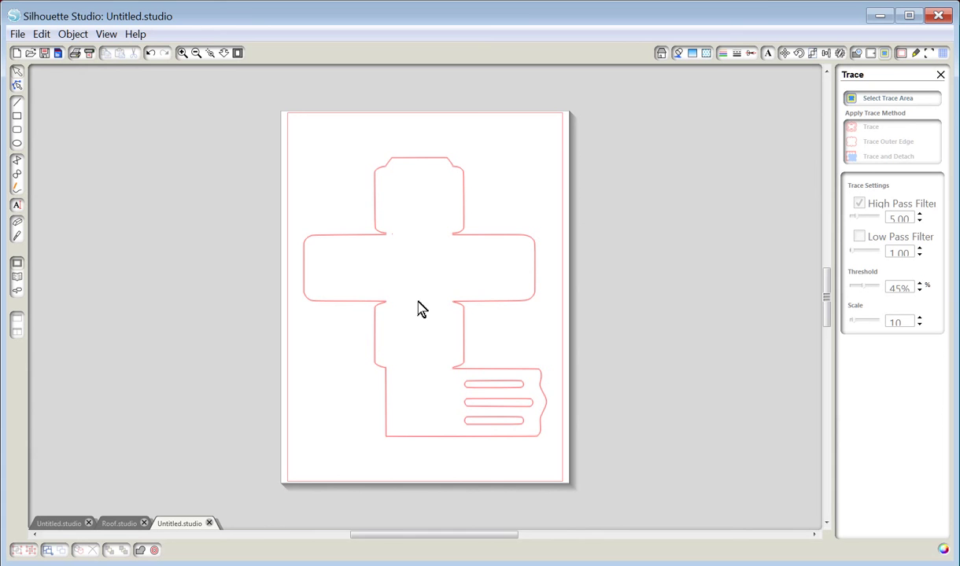
pyautogui.click(893, 101)
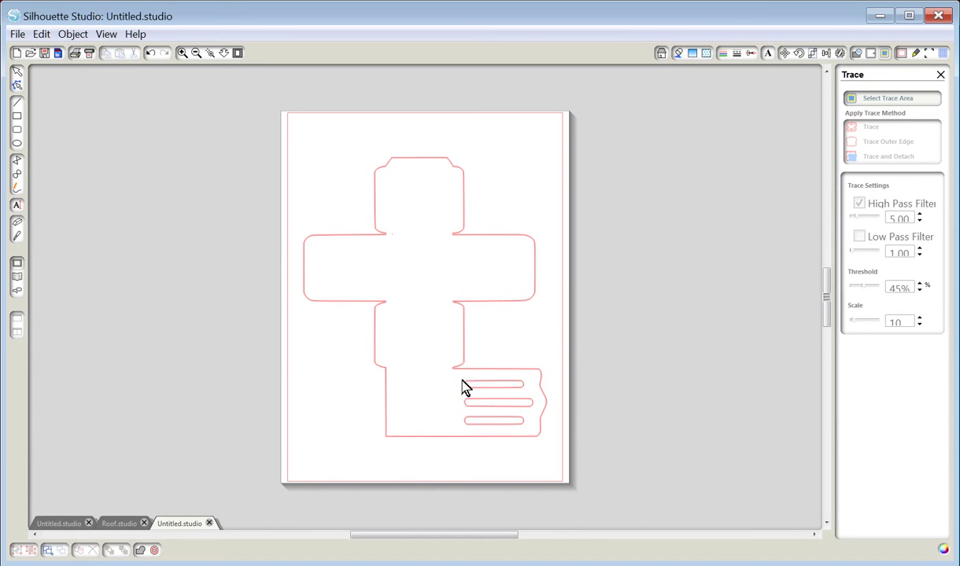
pyautogui.moveTo(456, 375)
pyautogui.mouseDown()
pyautogui.moveTo(516, 405)
pyautogui.moveTo(539, 440)
pyautogui.mouseUp()
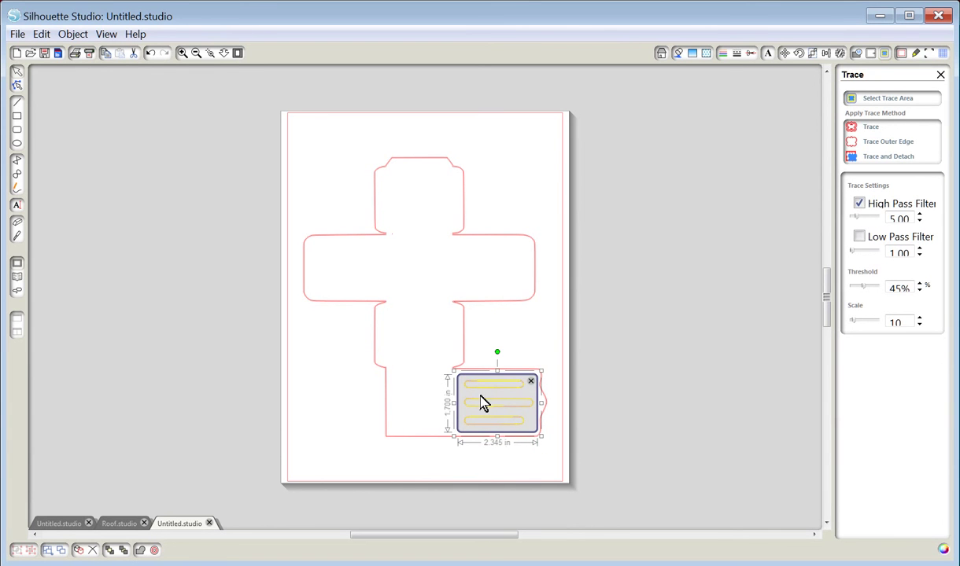
pyautogui.click(867, 144)
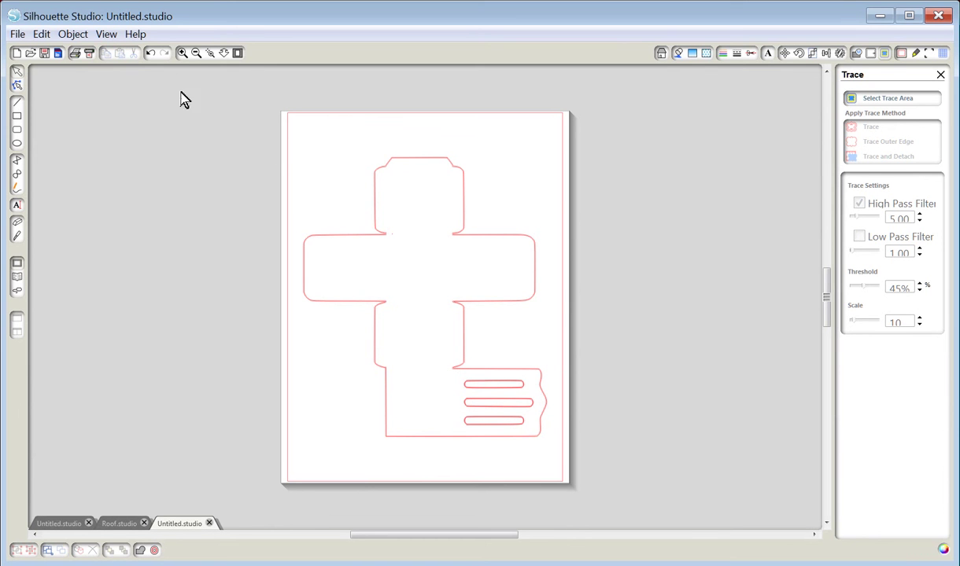
# Inspect the chair outline's cut lines at close range and quit the program, discarding all unsaved changes
pyautogui.click(182, 54)
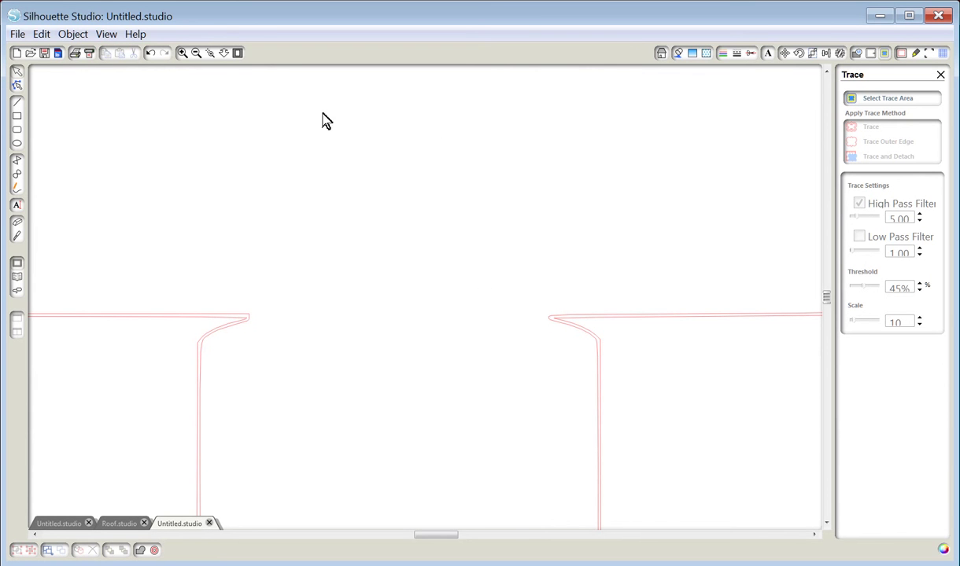
pyautogui.click(196, 55)
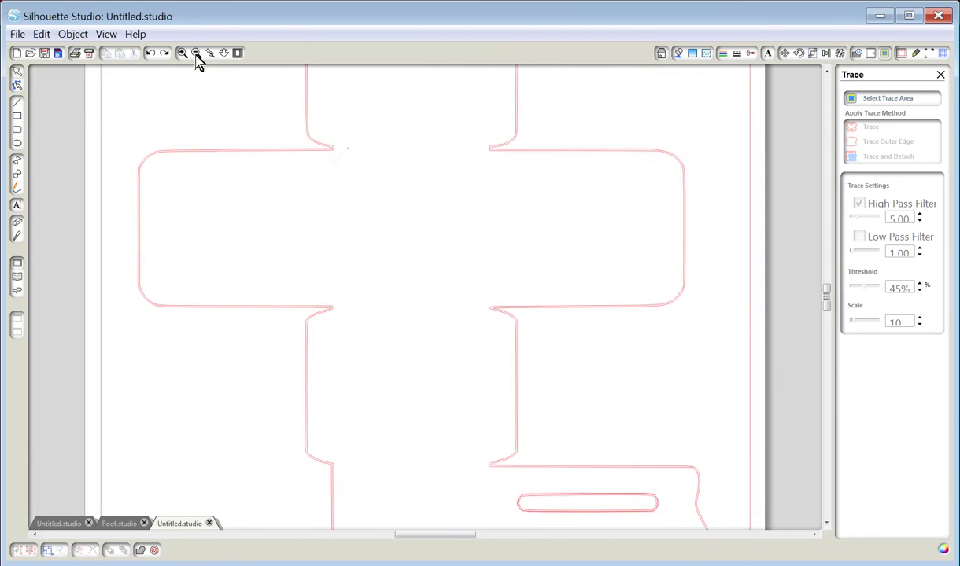
pyautogui.click(196, 55)
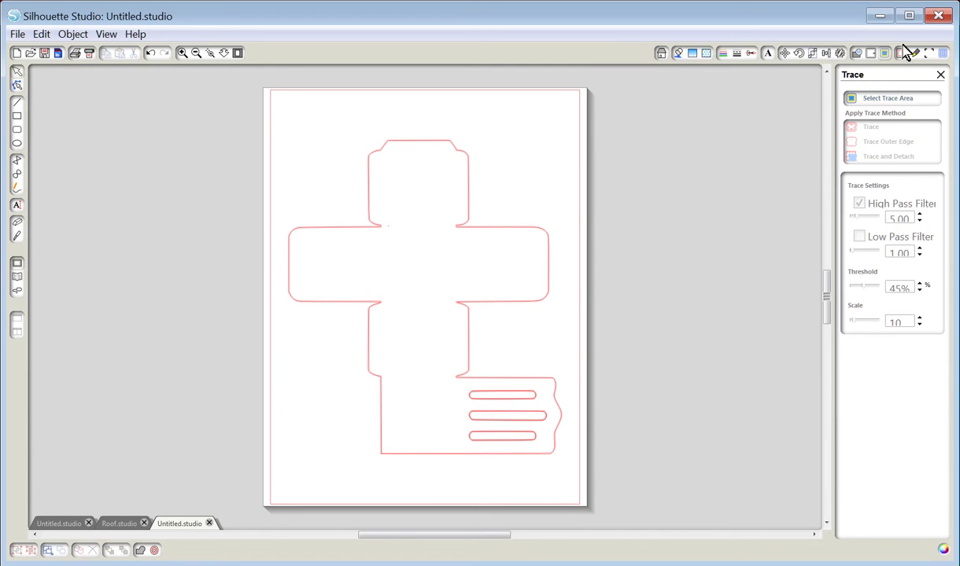
pyautogui.click(938, 17)
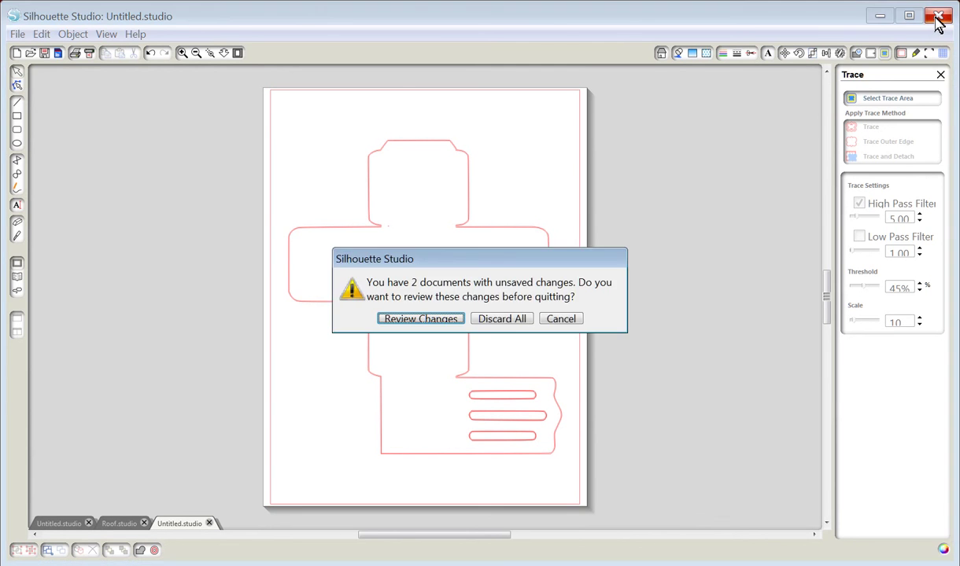
pyautogui.click(515, 325)
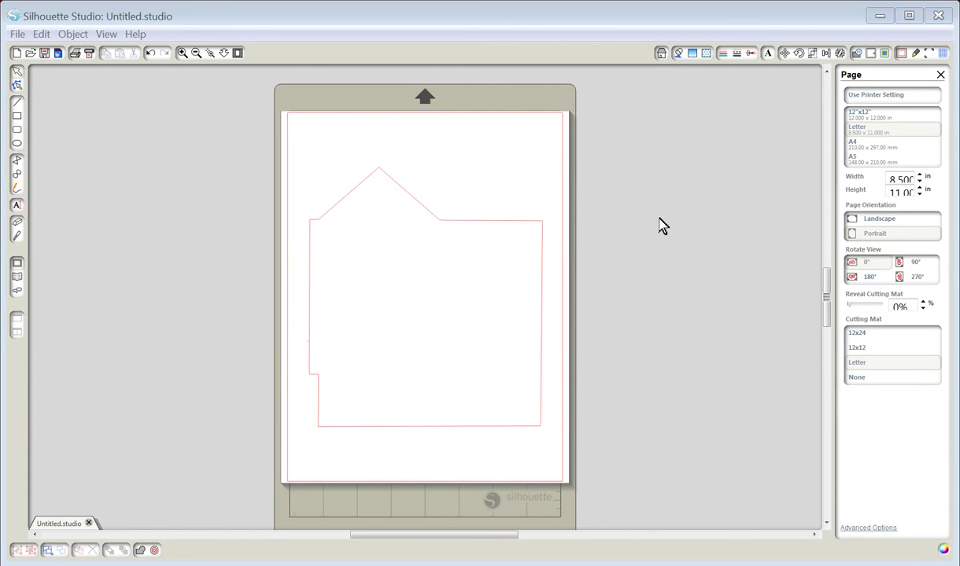
# Show registration marks on the page with the house outline and quit the program without saving the changes
pyautogui.click(931, 60)
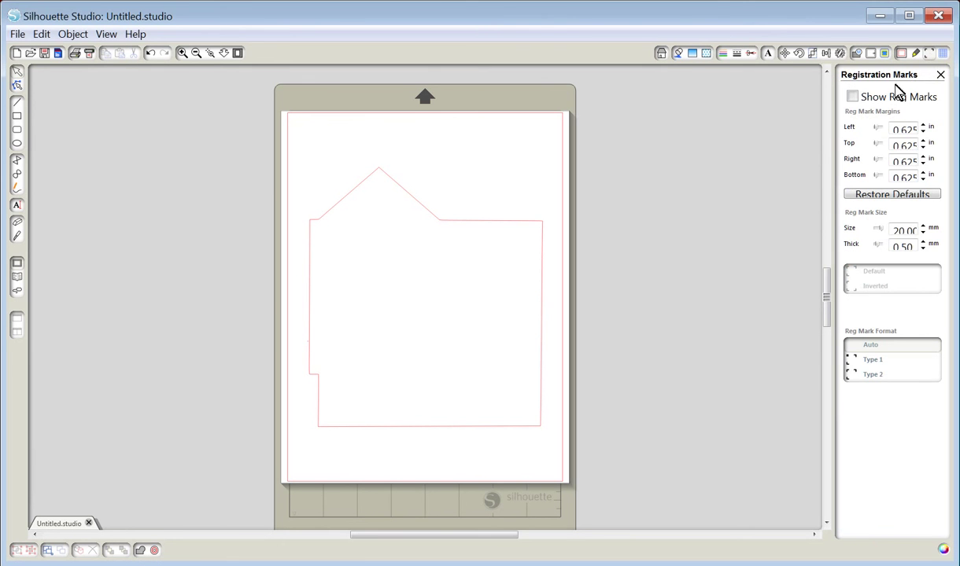
pyautogui.click(852, 97)
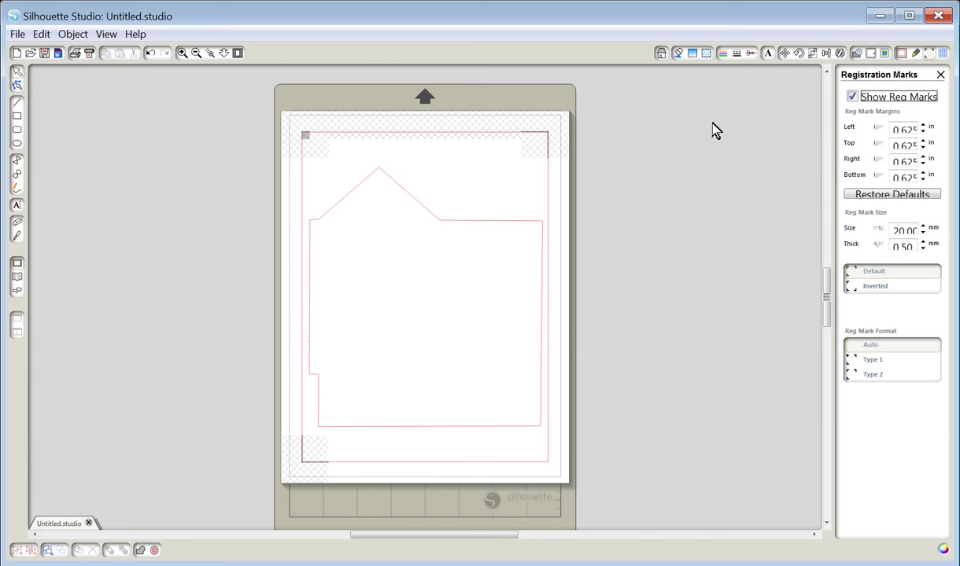
pyautogui.click(939, 18)
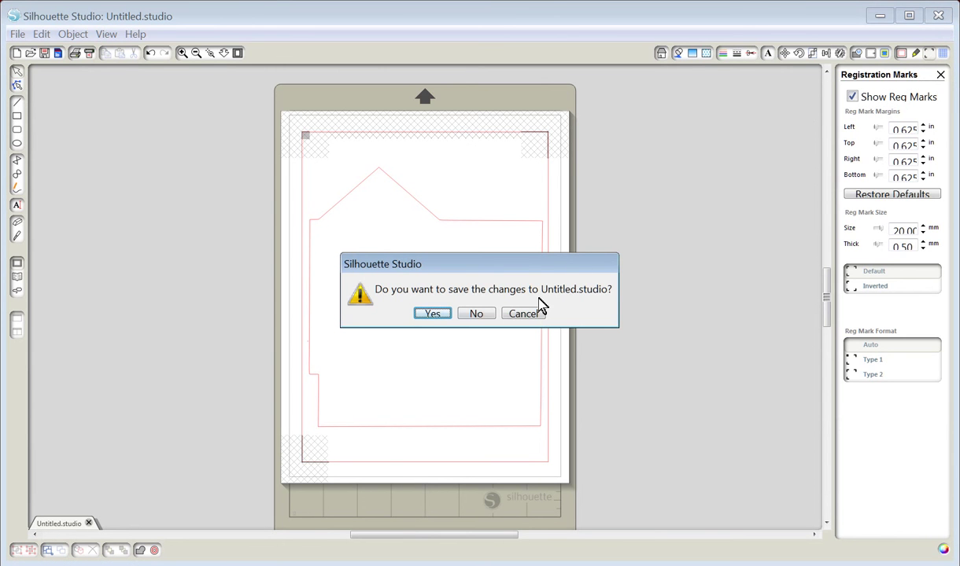
pyautogui.click(465, 316)
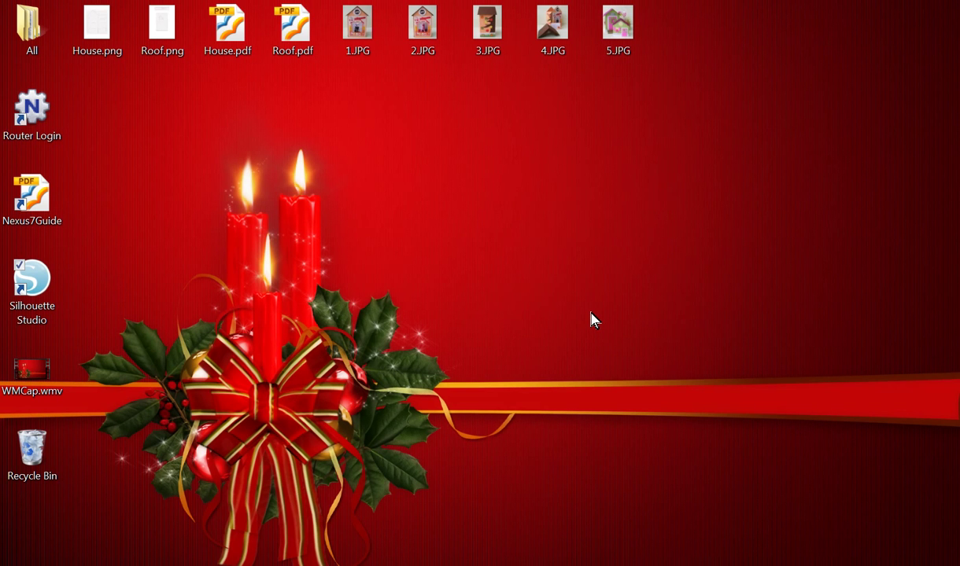